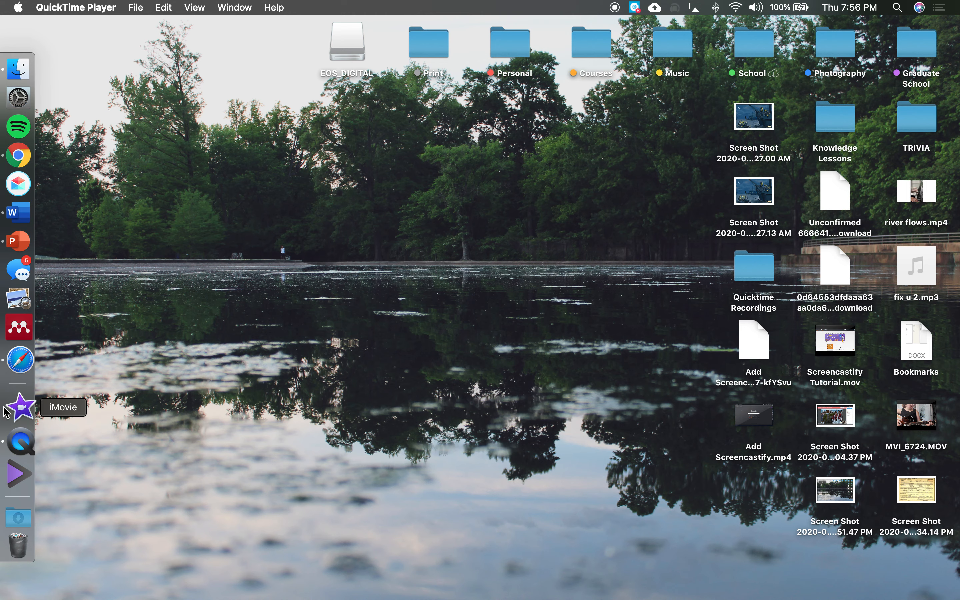
- Open iMovie and create a new movie project
{"action": "left_click", "coordinate": [18, 409]}
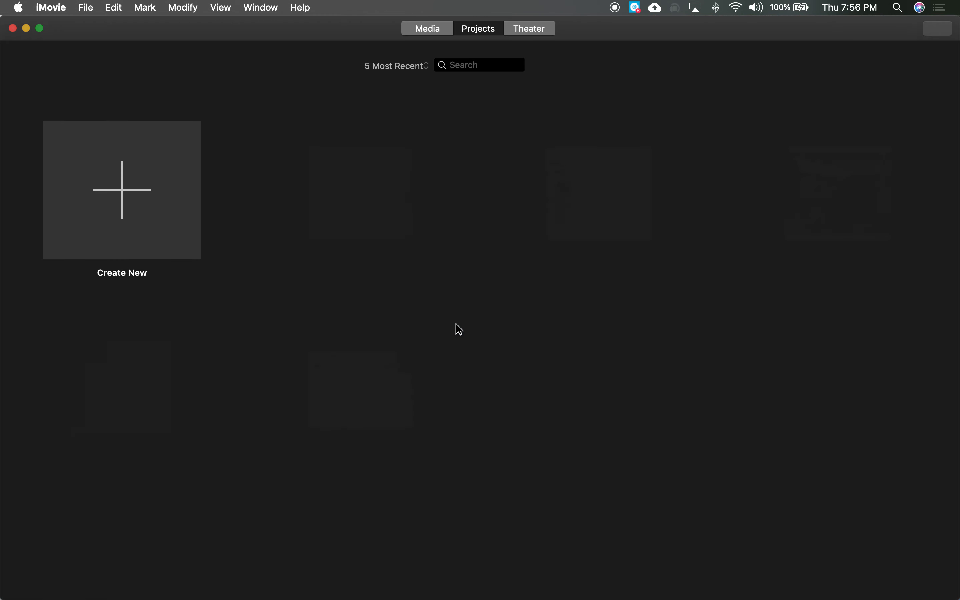
{"action": "left_click", "coordinate": [121, 191]}
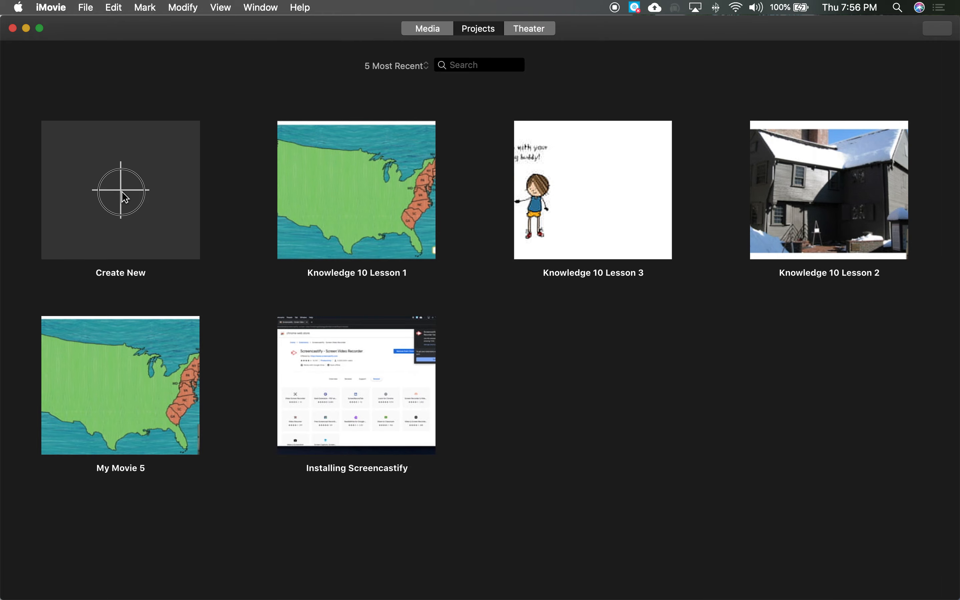
{"action": "left_click", "coordinate": [112, 257]}
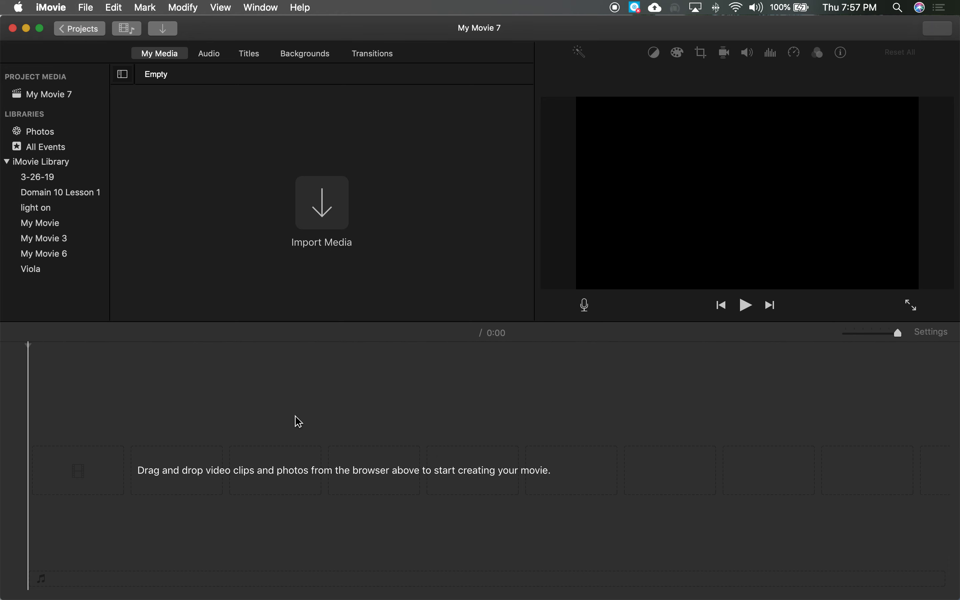
- Import the video Read Aloud Lesson 1.mp4 from the Downloads folder into the project media
{"action": "left_click", "coordinate": [325, 214]}
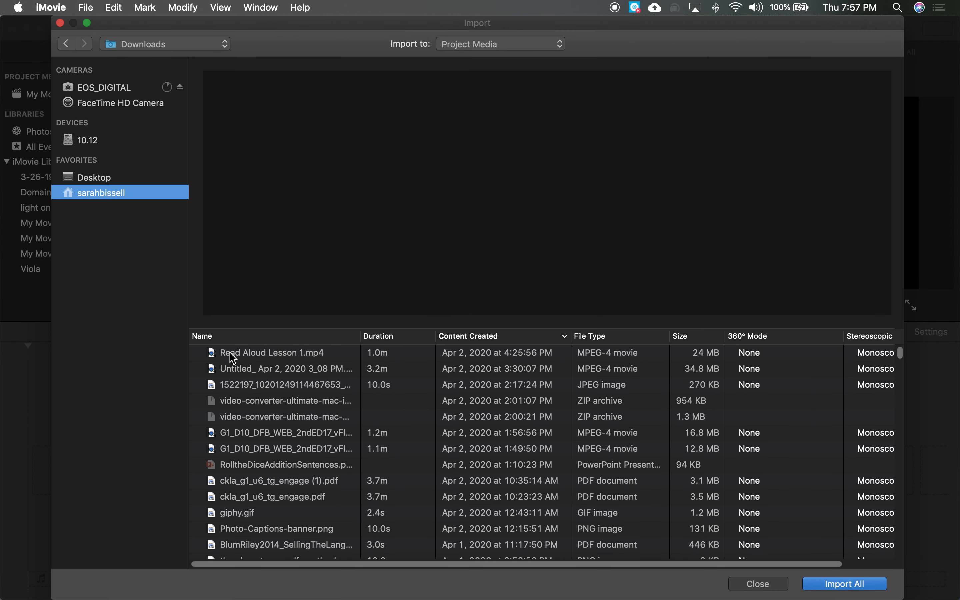
{"action": "left_click", "coordinate": [250, 353]}
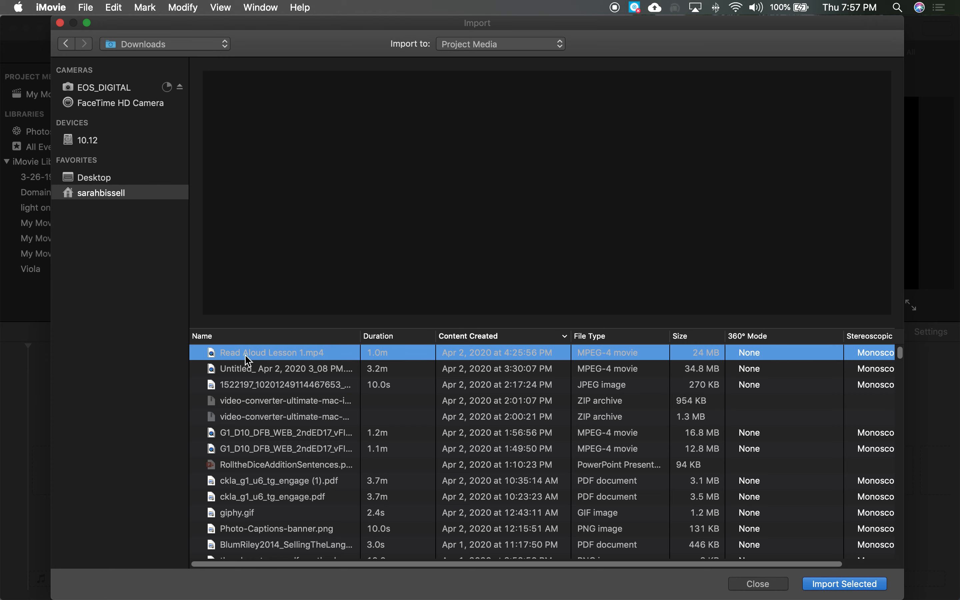
{"action": "left_click", "coordinate": [834, 588]}
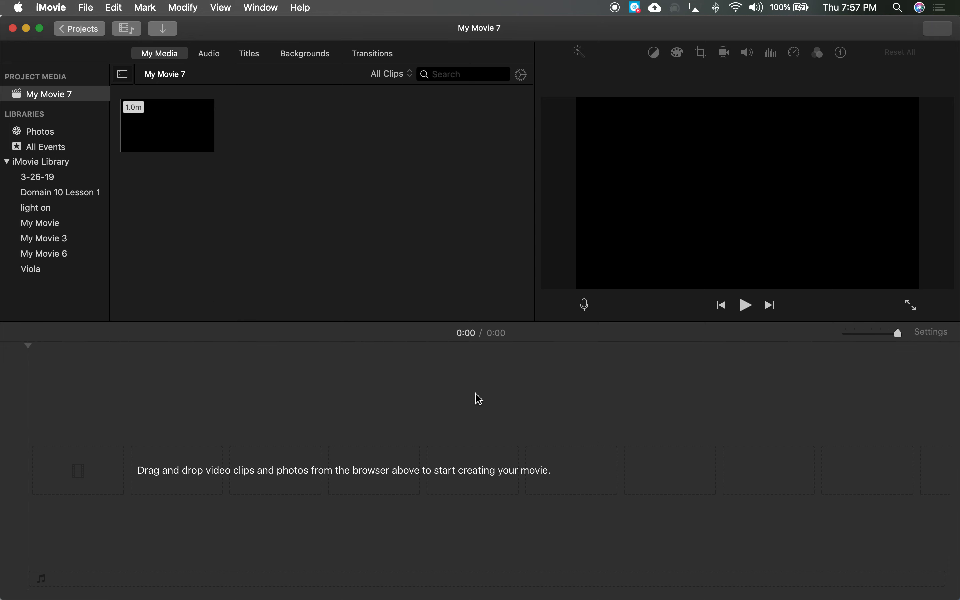
{"action": "left_click", "coordinate": [292, 203]}
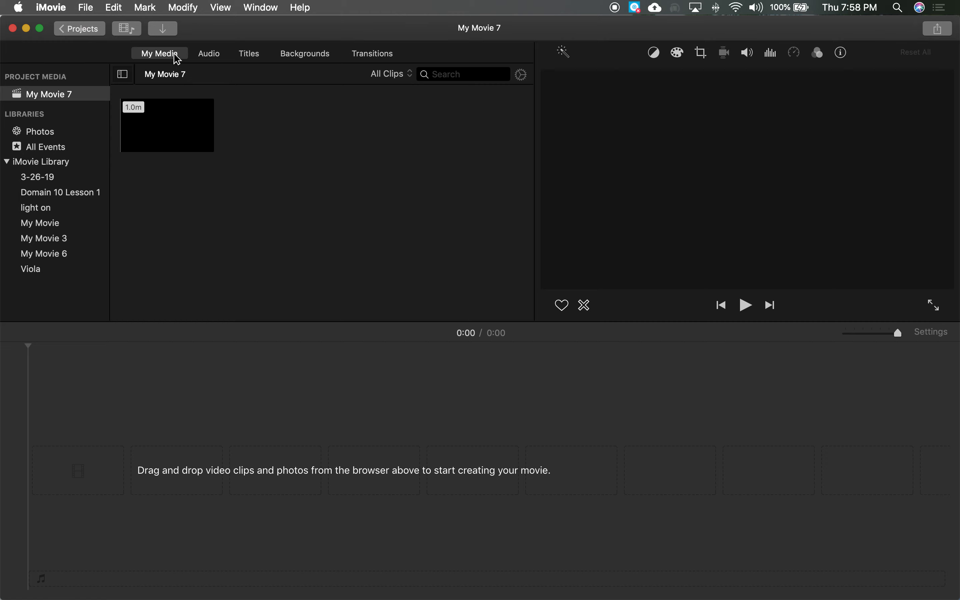
- Import the image lesson 5 cover.png from the Desktop into the project media
{"action": "left_click", "coordinate": [86, 8]}
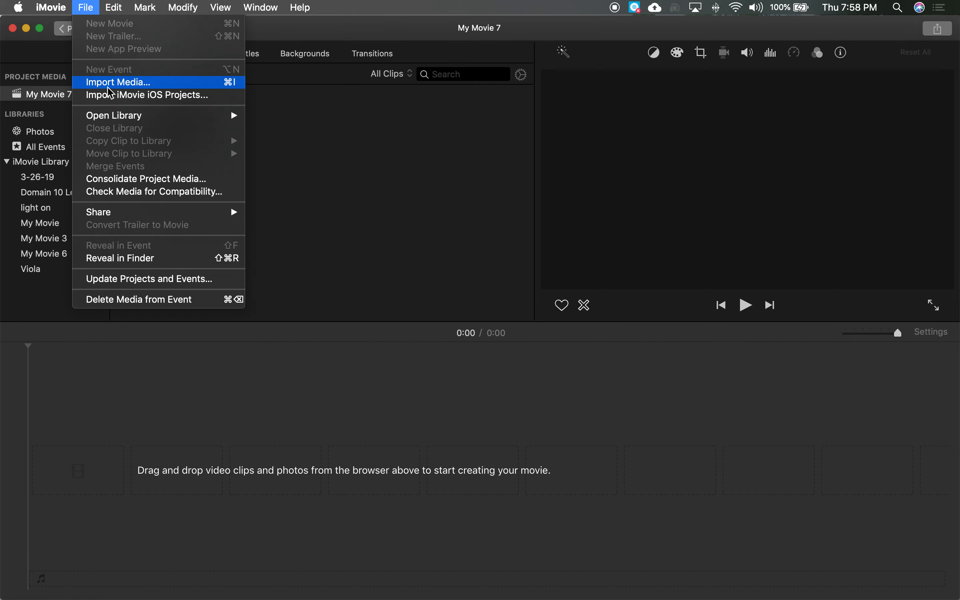
{"action": "left_click", "coordinate": [125, 85]}
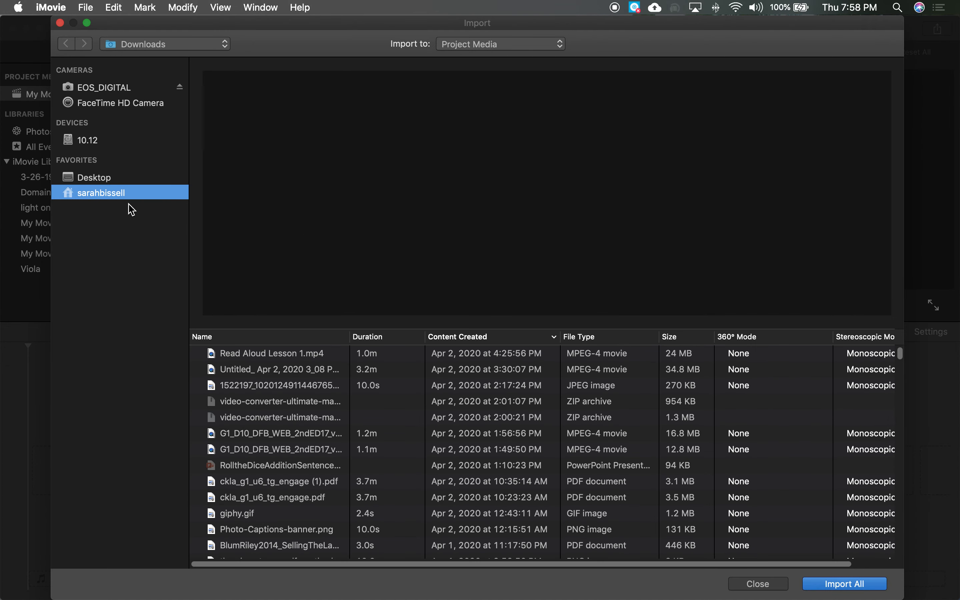
{"action": "left_click", "coordinate": [81, 179]}
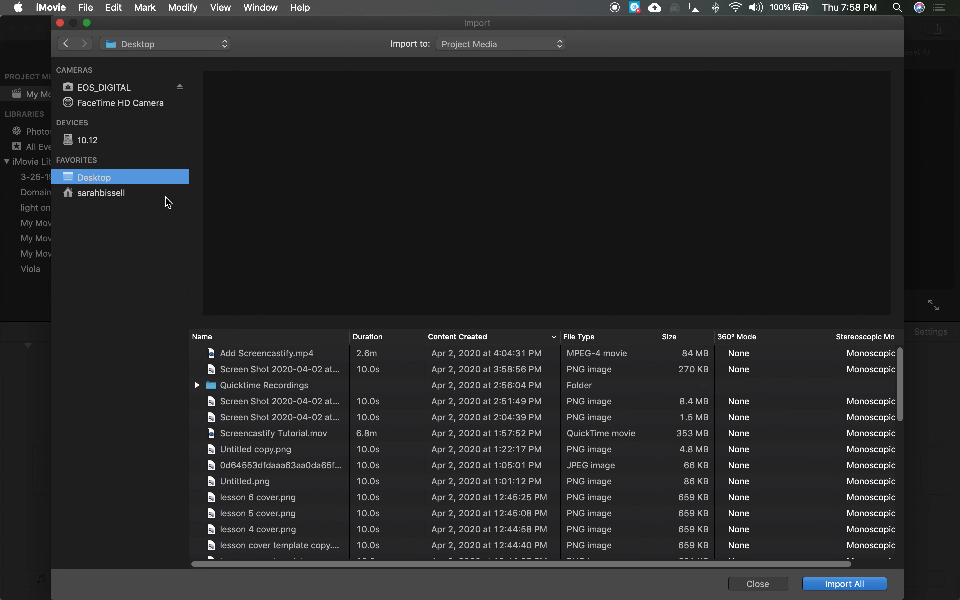
{"action": "left_click", "coordinate": [258, 514]}
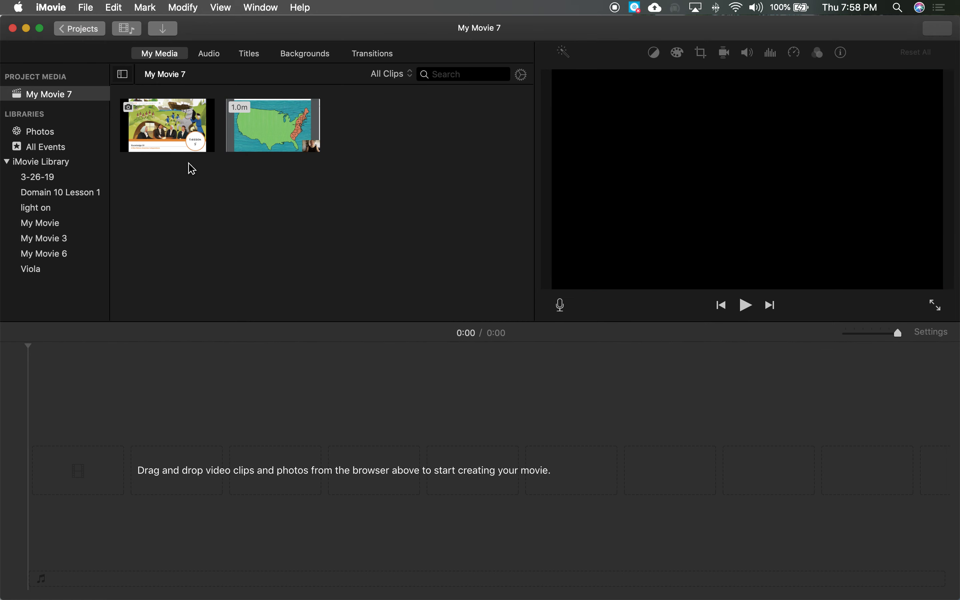
- Place the Lesson 5 cover image in the timeline, followed by the read-aloud video, and preview the cut between them
{"action": "left_click_drag", "start_coordinate": [167, 141], "coordinate": [80, 487]}
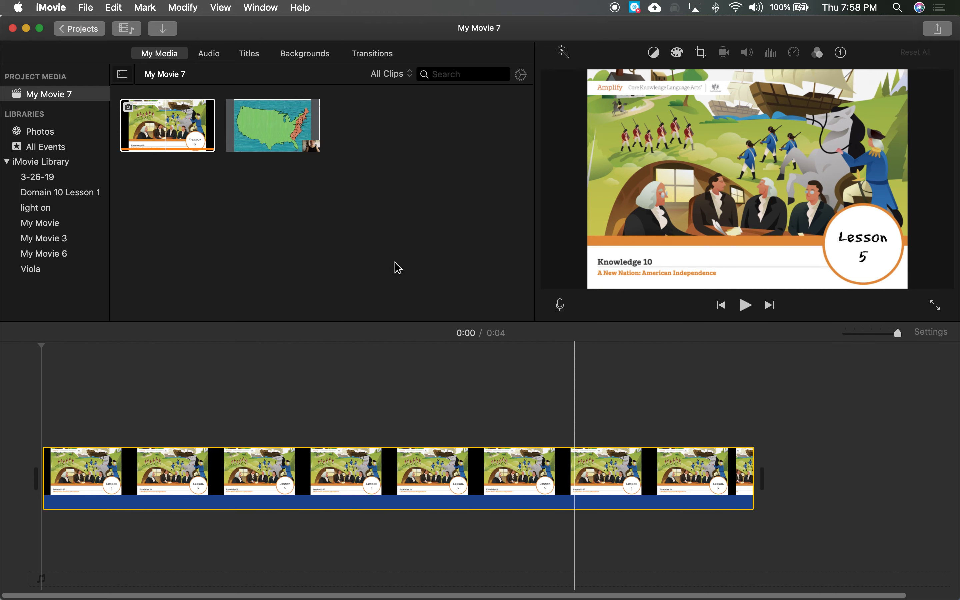
{"action": "left_click_drag", "start_coordinate": [259, 145], "coordinate": [793, 482]}
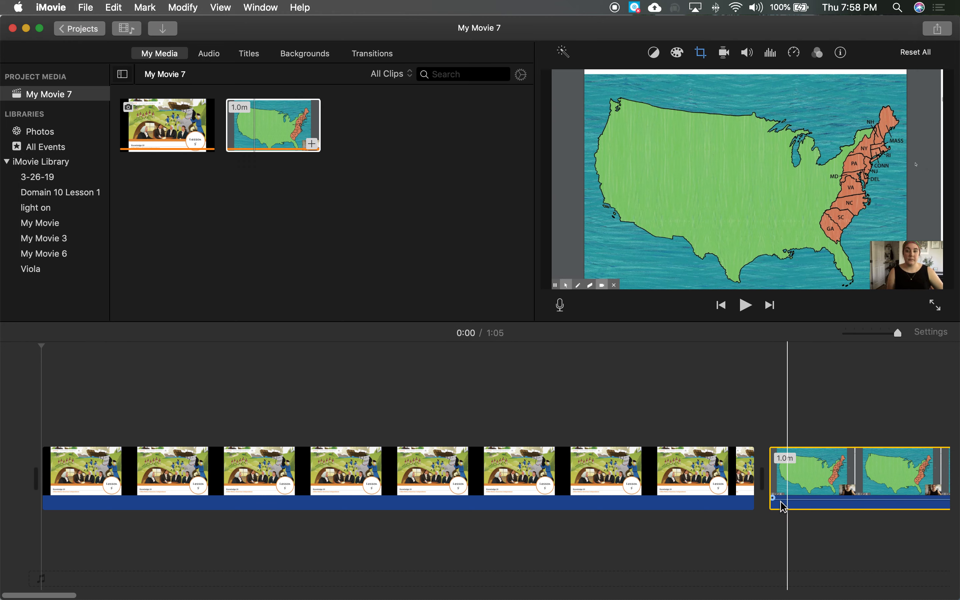
{"action": "left_click_drag", "start_coordinate": [28, 595], "coordinate": [59, 595]}
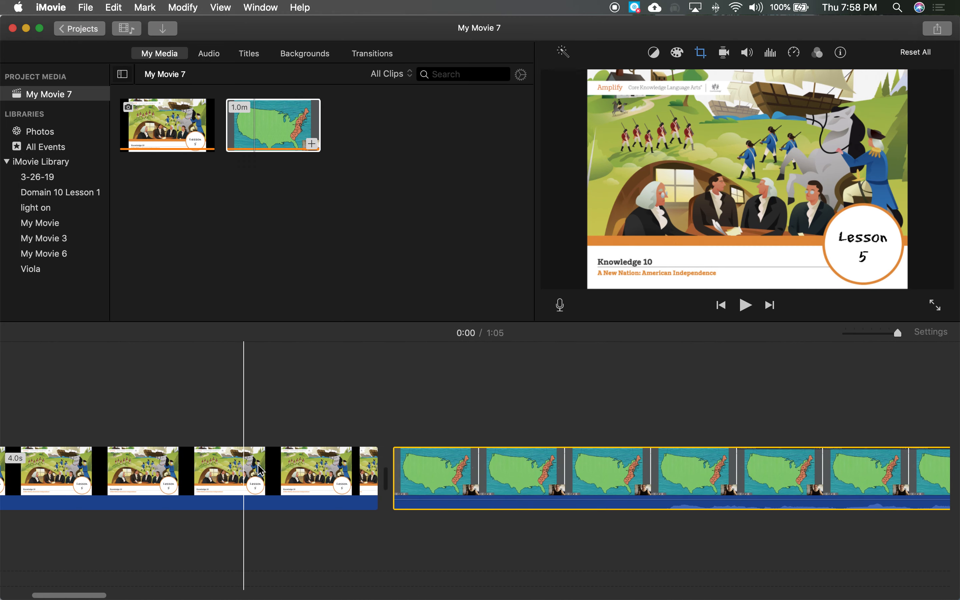
{"action": "left_click_drag", "start_coordinate": [896, 333], "coordinate": [859, 333]}
{"action": "left_click_drag", "start_coordinate": [514, 595], "coordinate": [9, 595]}
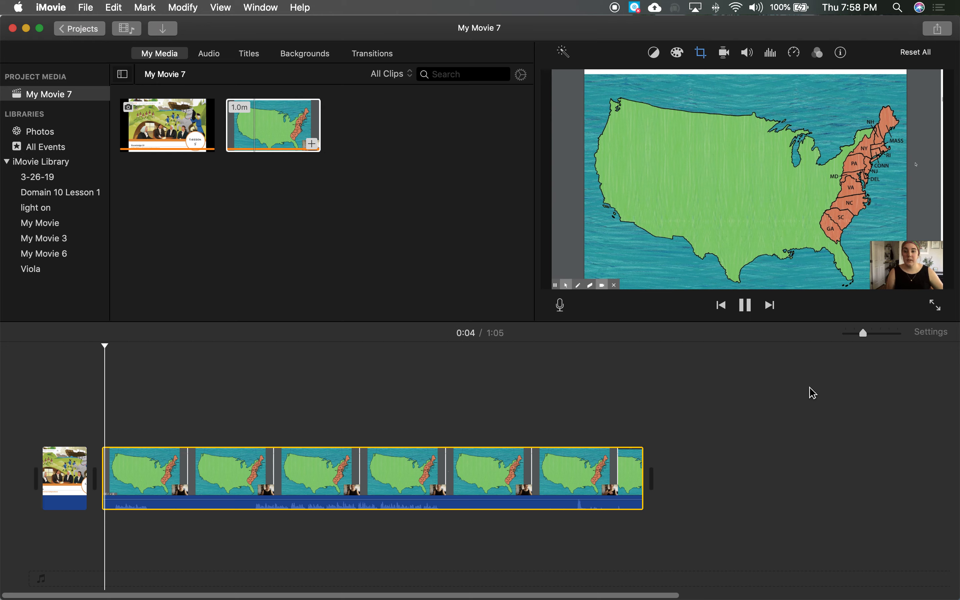
{"action": "left_click", "coordinate": [744, 306]}
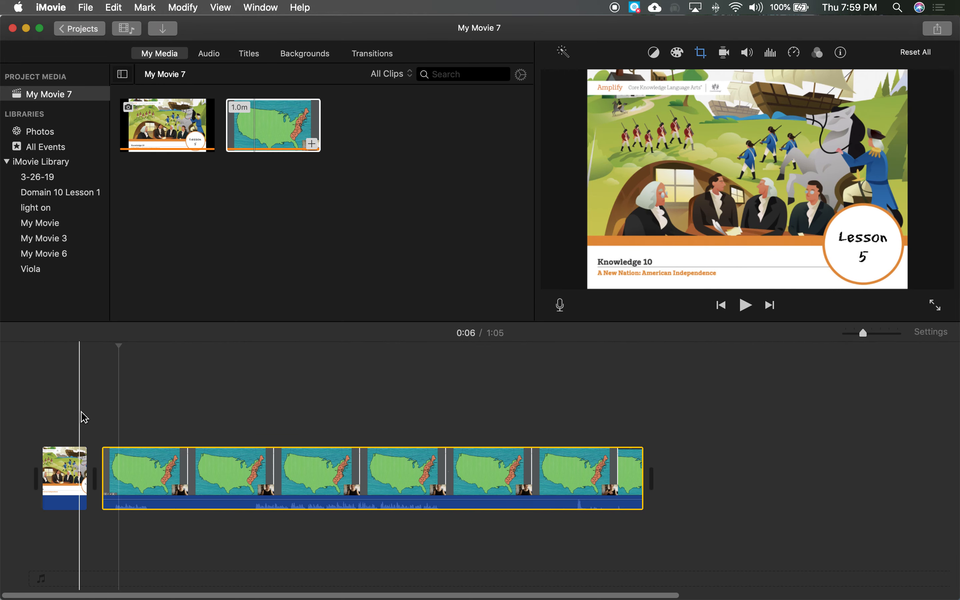
{"action": "left_click", "coordinate": [82, 415]}
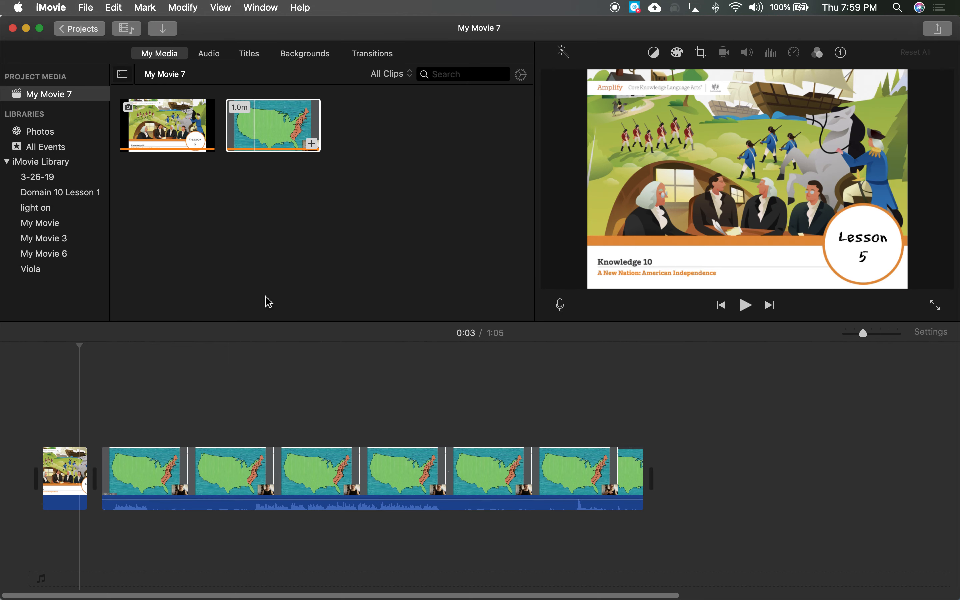
- Add a Slide Right transition between the cover image and the read-aloud video, and preview it
{"action": "left_click", "coordinate": [378, 59]}
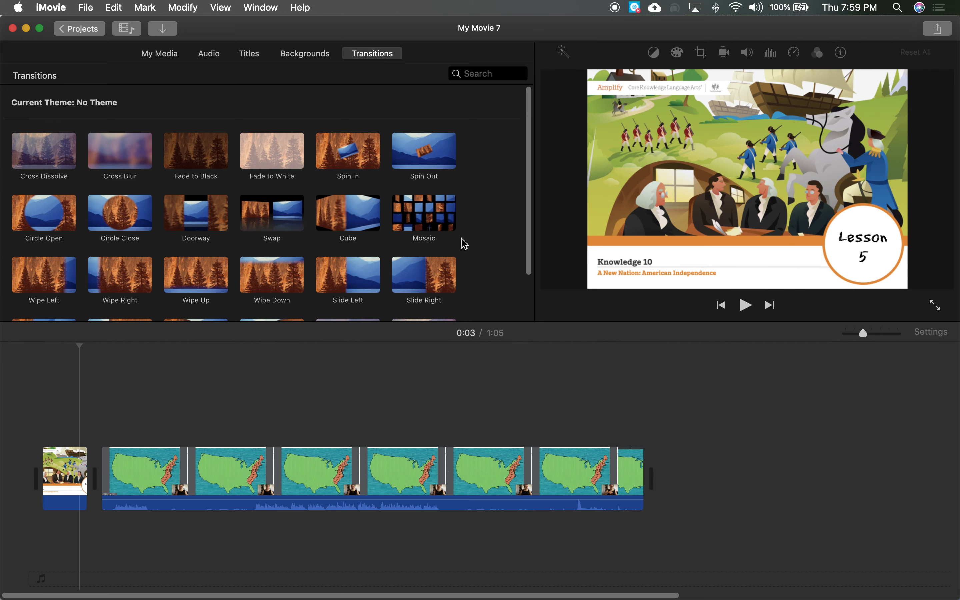
{"action": "scroll", "coordinate": [480, 253], "scroll_direction": "down", "scroll_amount": 2}
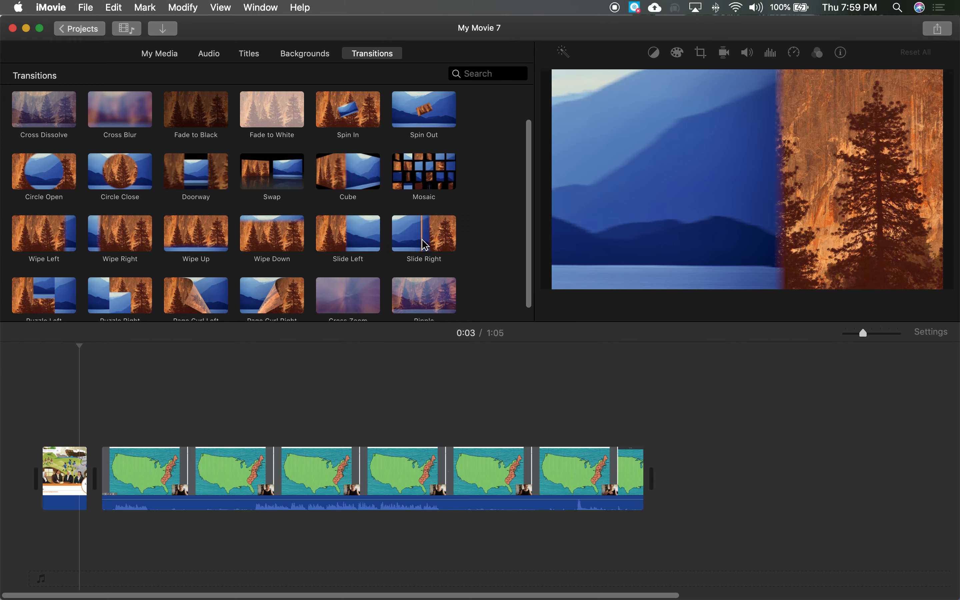
{"action": "left_click", "coordinate": [435, 244]}
{"action": "left_click_drag", "start_coordinate": [435, 243], "coordinate": [95, 476]}
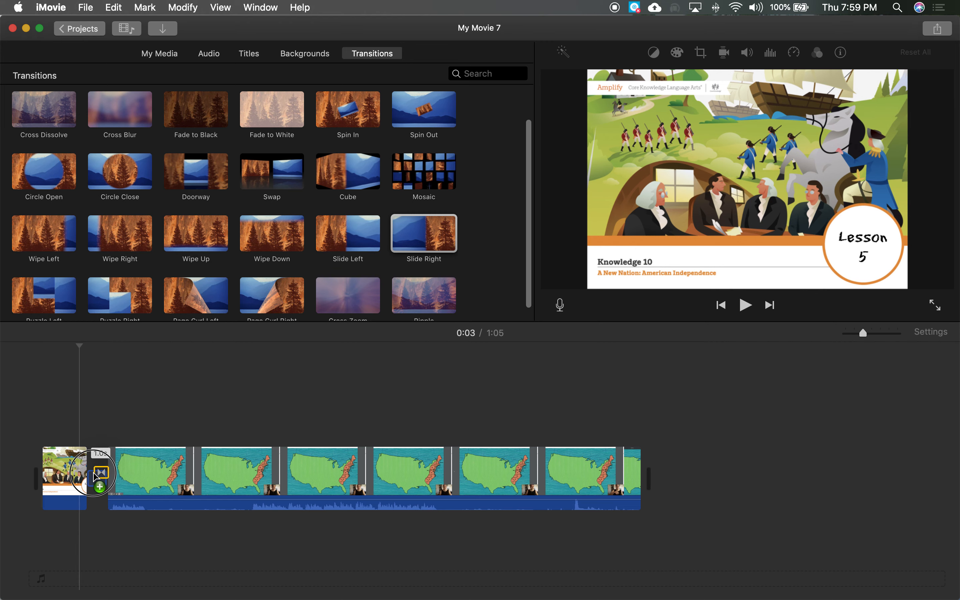
{"action": "left_click", "coordinate": [80, 437]}
{"action": "left_click", "coordinate": [745, 305]}
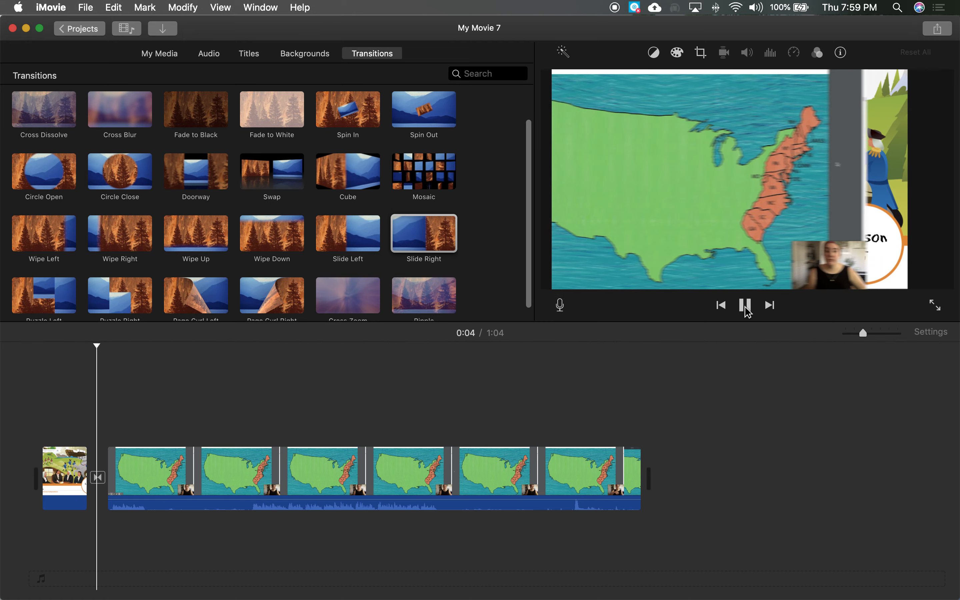
{"action": "left_click", "coordinate": [745, 306]}
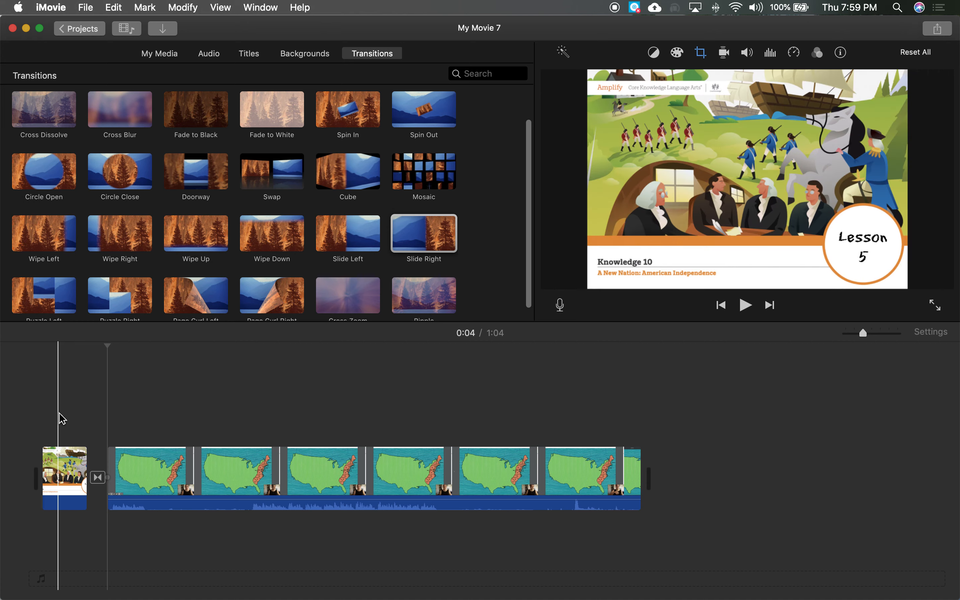
- Return the playhead to the movie's start and audition the Ambient Hit sound effect
{"action": "left_click", "coordinate": [42, 420]}
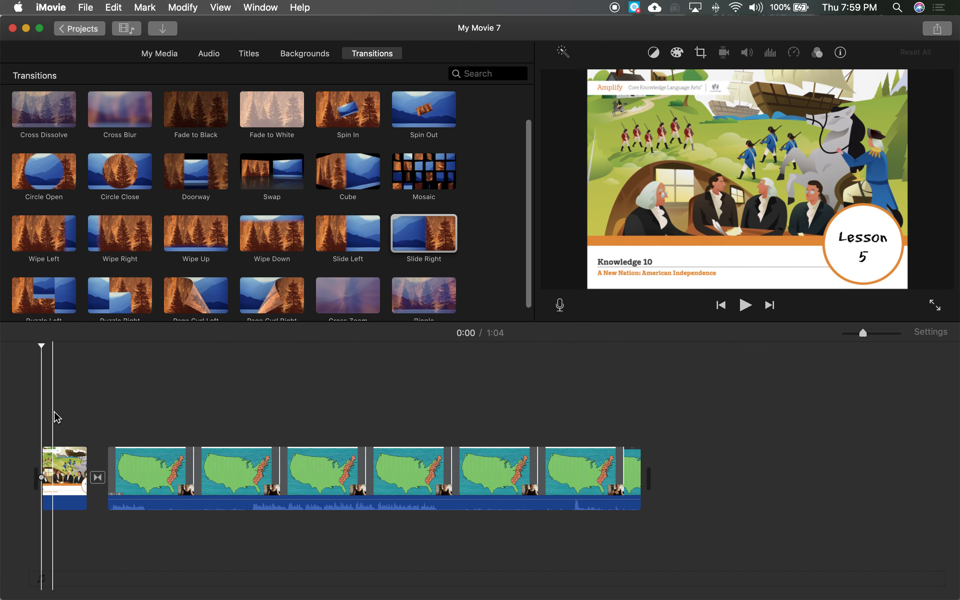
{"action": "left_click", "coordinate": [152, 58]}
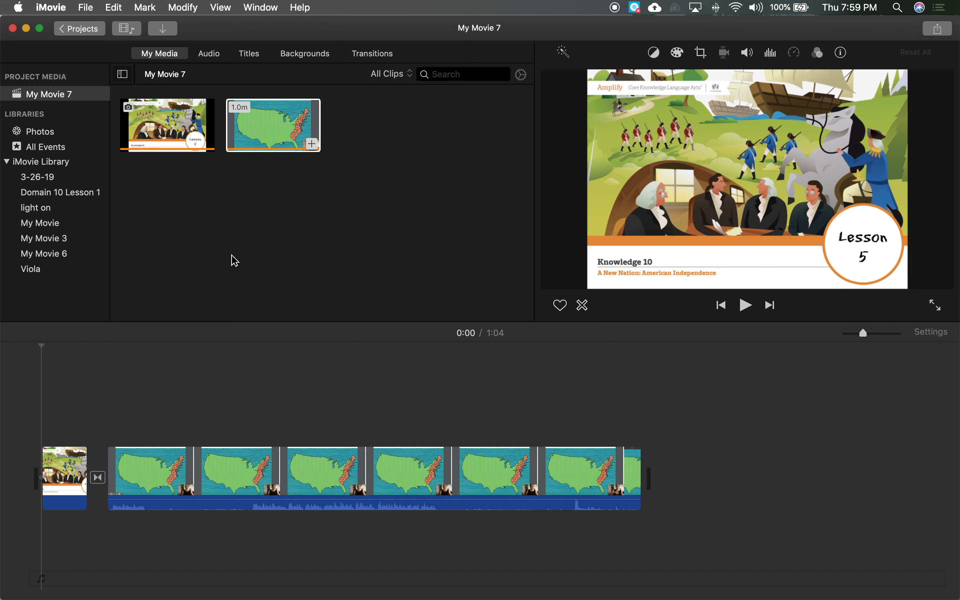
{"action": "left_click", "coordinate": [209, 57]}
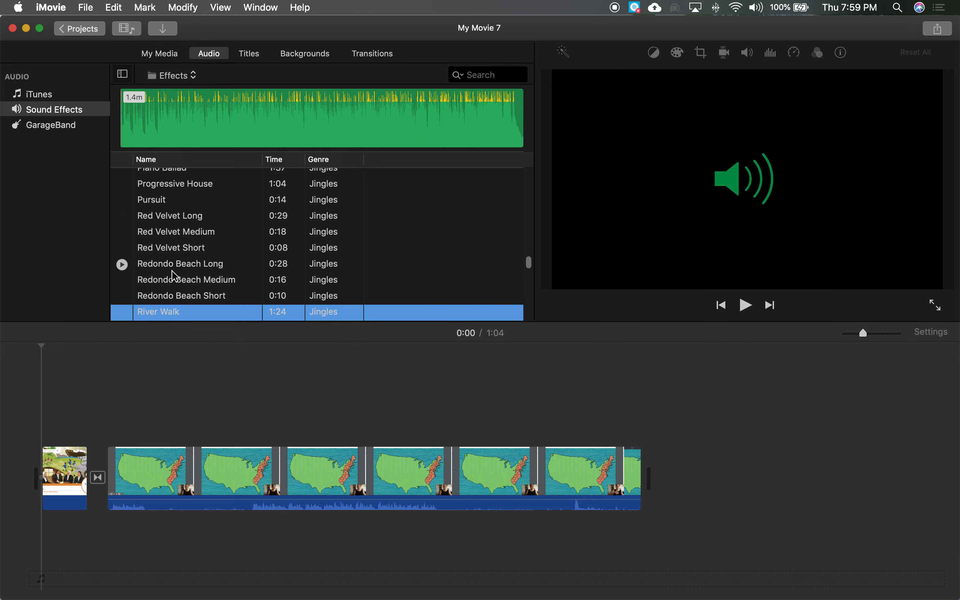
{"action": "scroll", "coordinate": [172, 270], "scroll_direction": "up", "scroll_amount": 5}
{"action": "scroll", "coordinate": [171, 273], "scroll_direction": "up", "scroll_amount": 10}
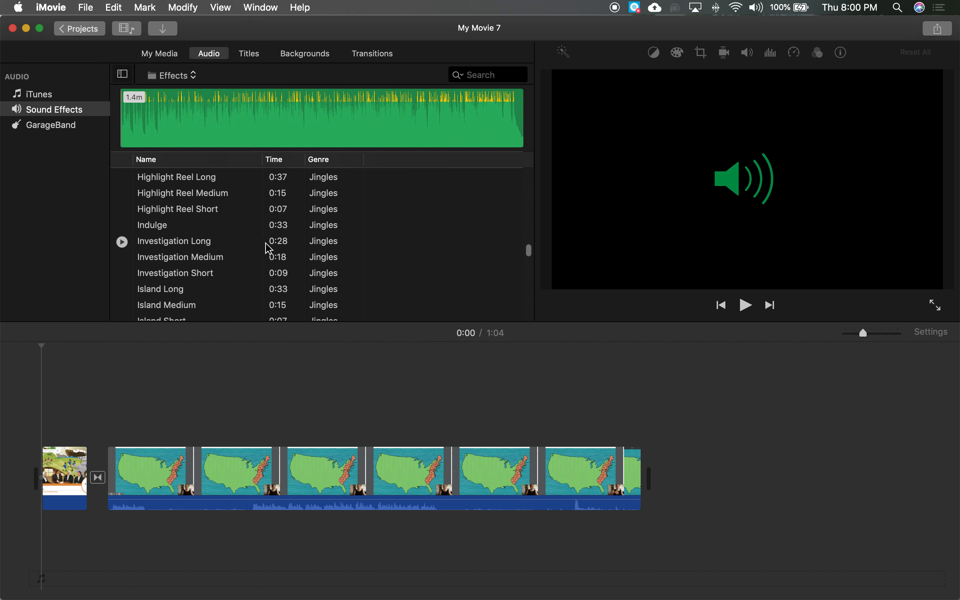
{"action": "left_click_drag", "start_coordinate": [529, 250], "coordinate": [529, 179]}
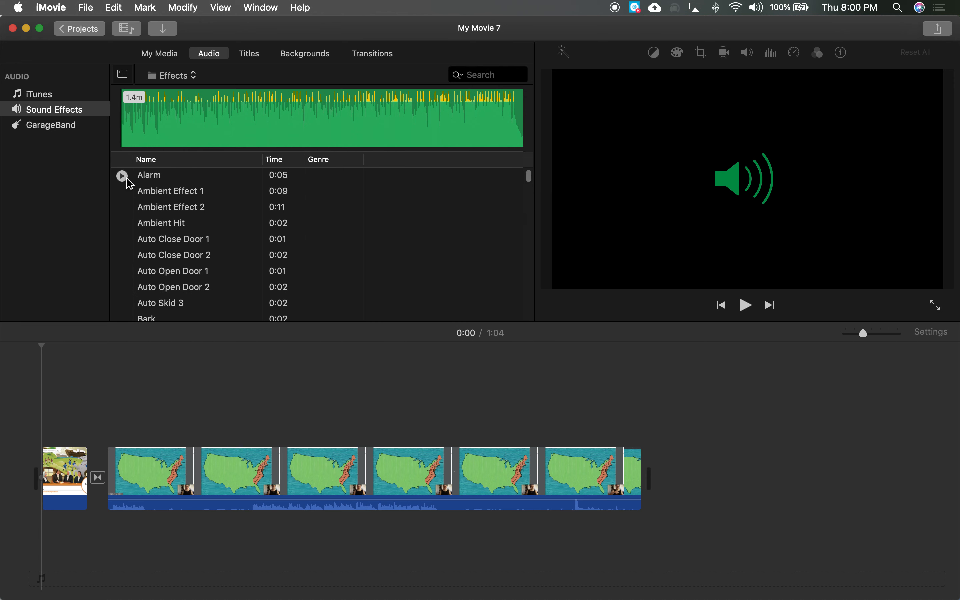
{"action": "left_click", "coordinate": [122, 224]}
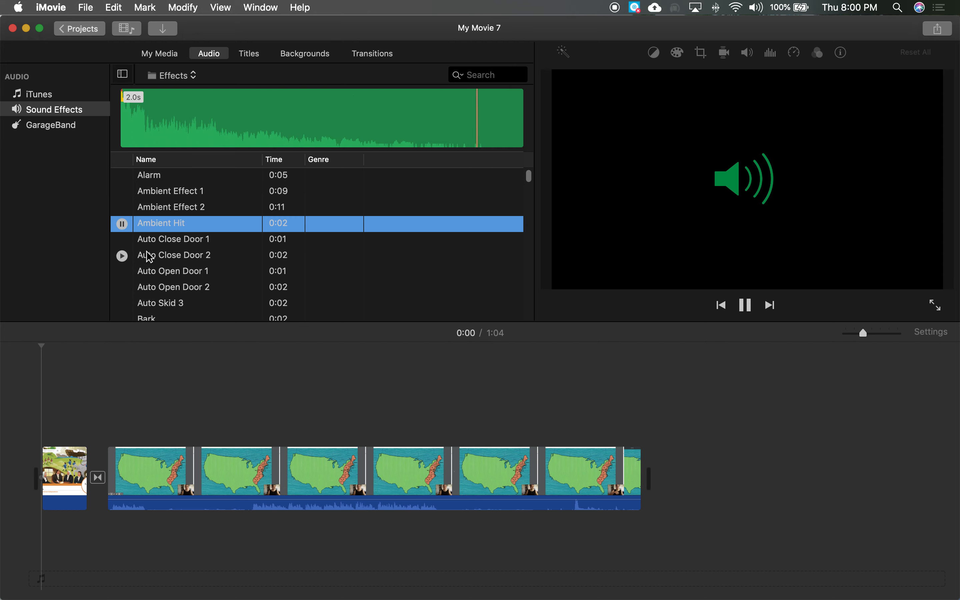
- Audition the Bell Transition sound effect, attach it beneath the start of the cover image, and play the opening
{"action": "scroll", "coordinate": [229, 252], "scroll_direction": "down", "scroll_amount": 10}
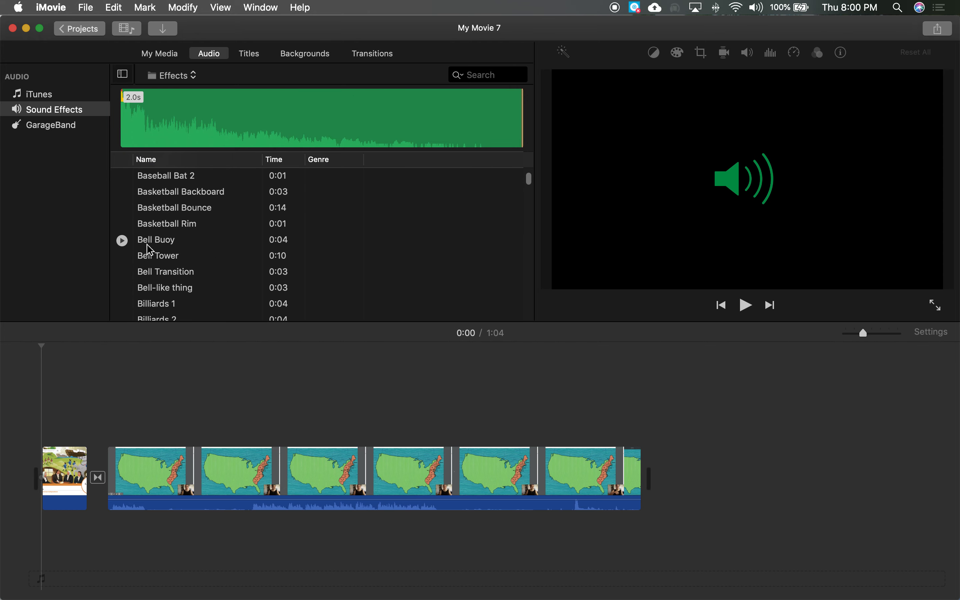
{"action": "scroll", "coordinate": [198, 237], "scroll_direction": "down", "scroll_amount": 2}
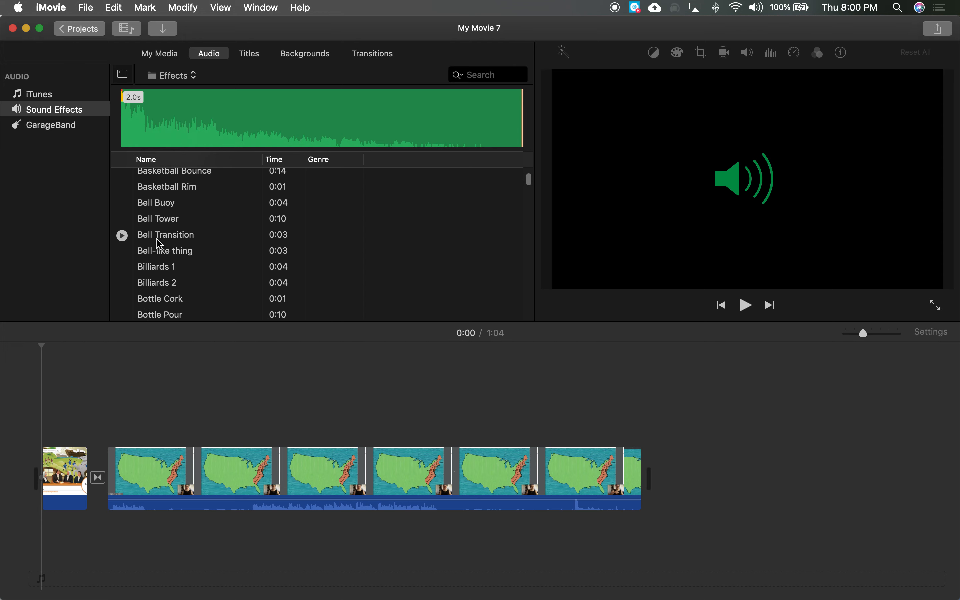
{"action": "left_click", "coordinate": [121, 235]}
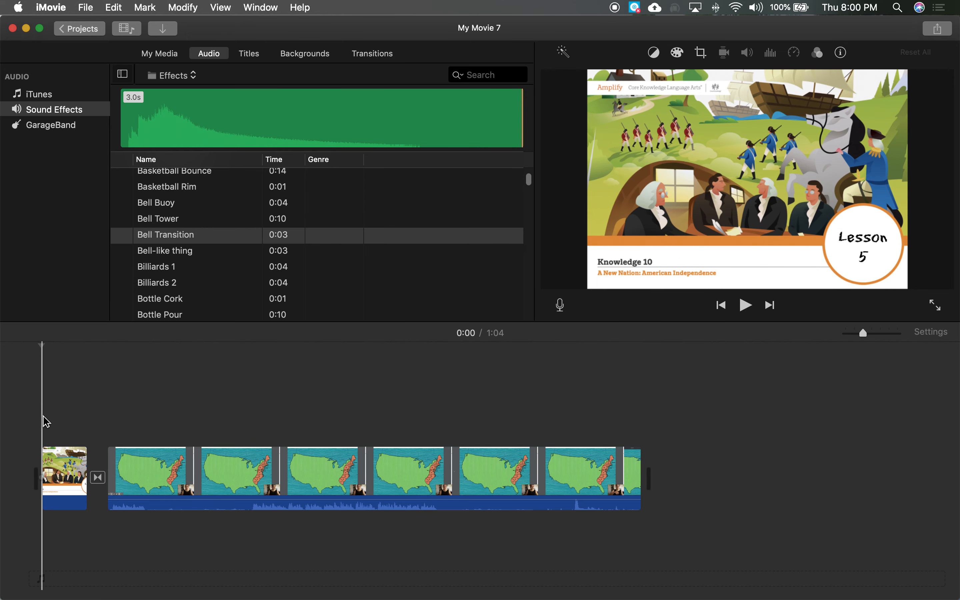
{"action": "left_click_drag", "start_coordinate": [153, 238], "coordinate": [47, 546]}
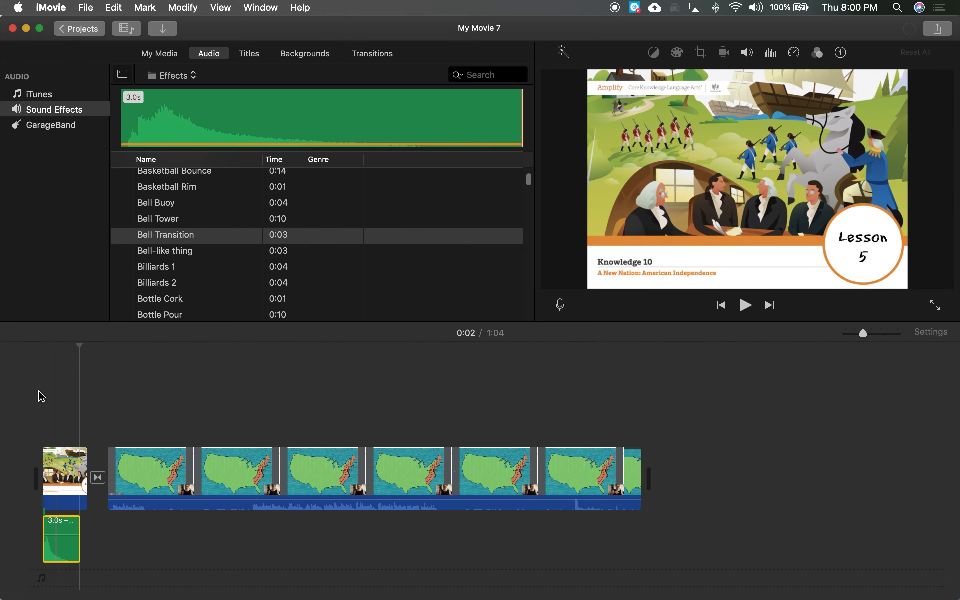
{"action": "left_click", "coordinate": [41, 373]}
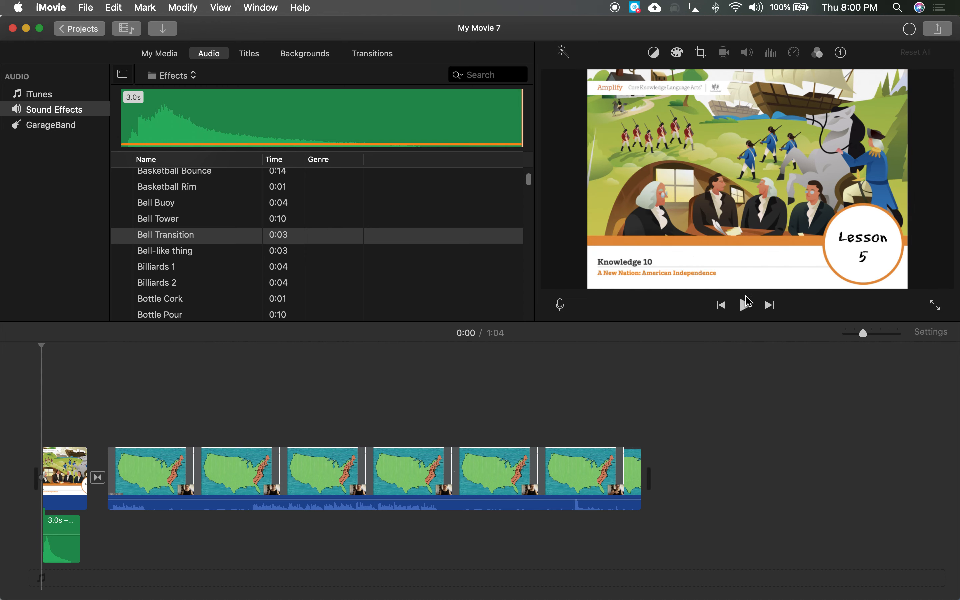
{"action": "left_click", "coordinate": [746, 313]}
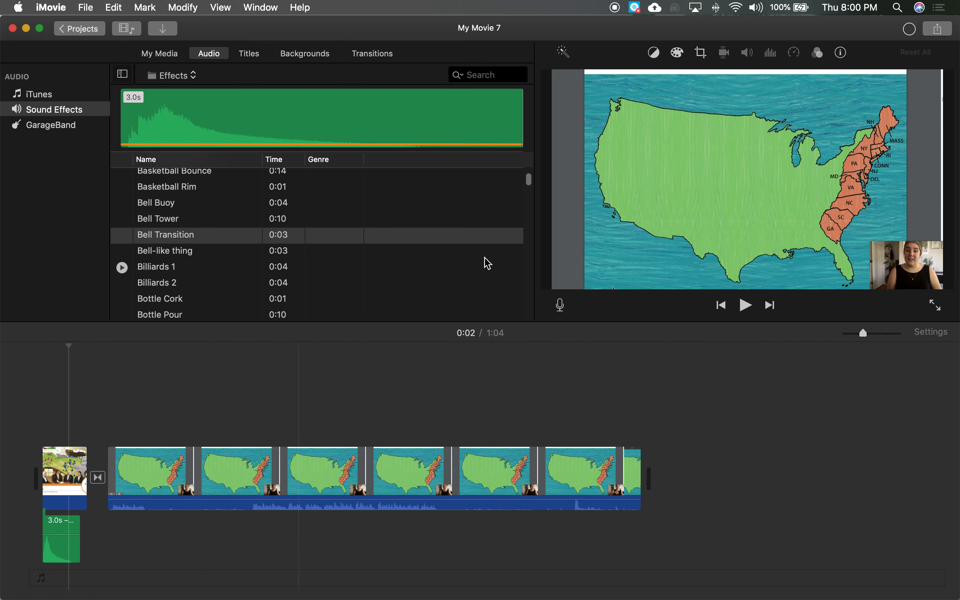
- Look through the sound effects list down to the Jingles, and return the playhead to the movie's start
{"action": "scroll", "coordinate": [221, 285], "scroll_direction": "down", "scroll_amount": 10}
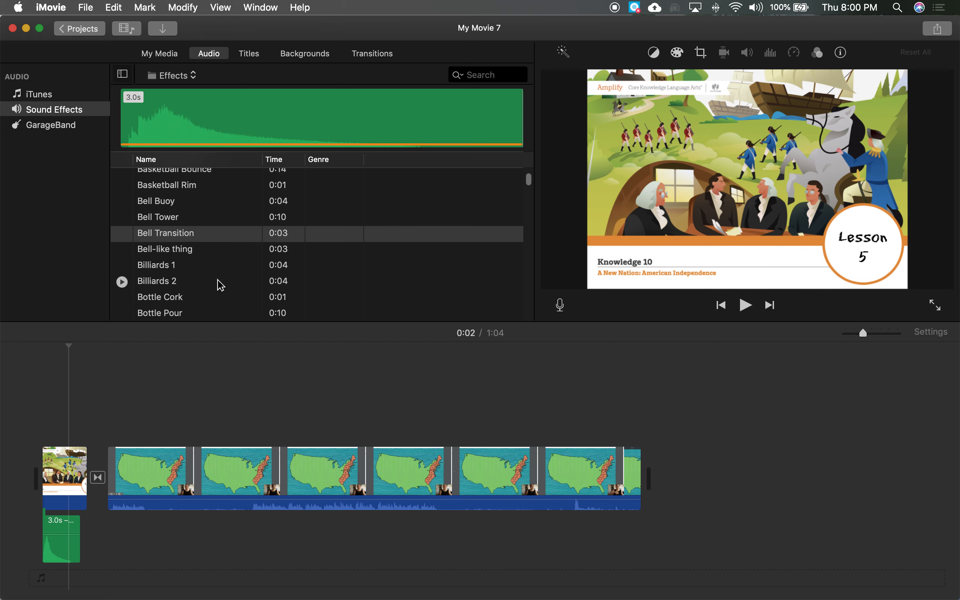
{"action": "scroll", "coordinate": [221, 283], "scroll_direction": "down", "scroll_amount": 15}
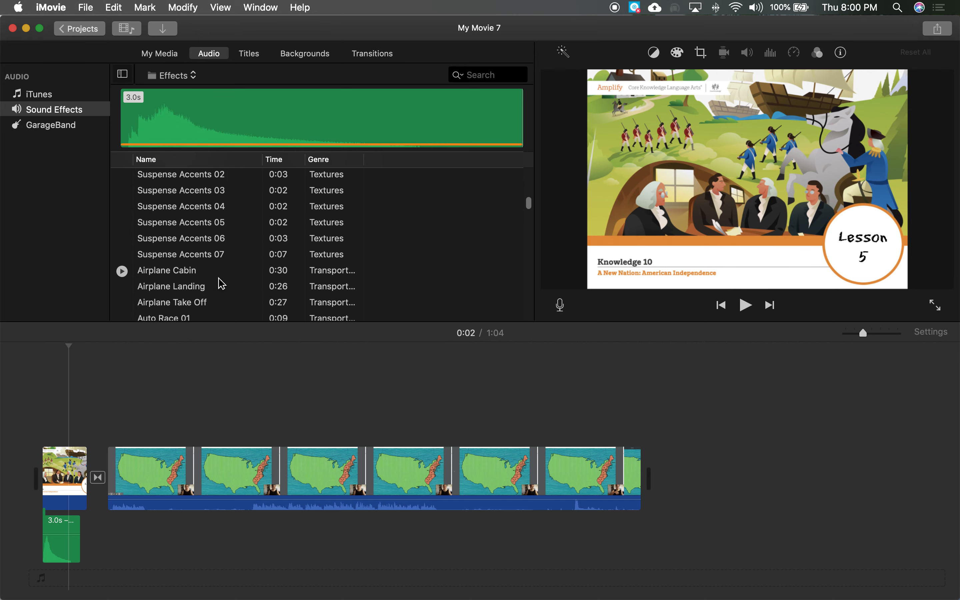
{"action": "scroll", "coordinate": [181, 223], "scroll_direction": "down", "scroll_amount": 5}
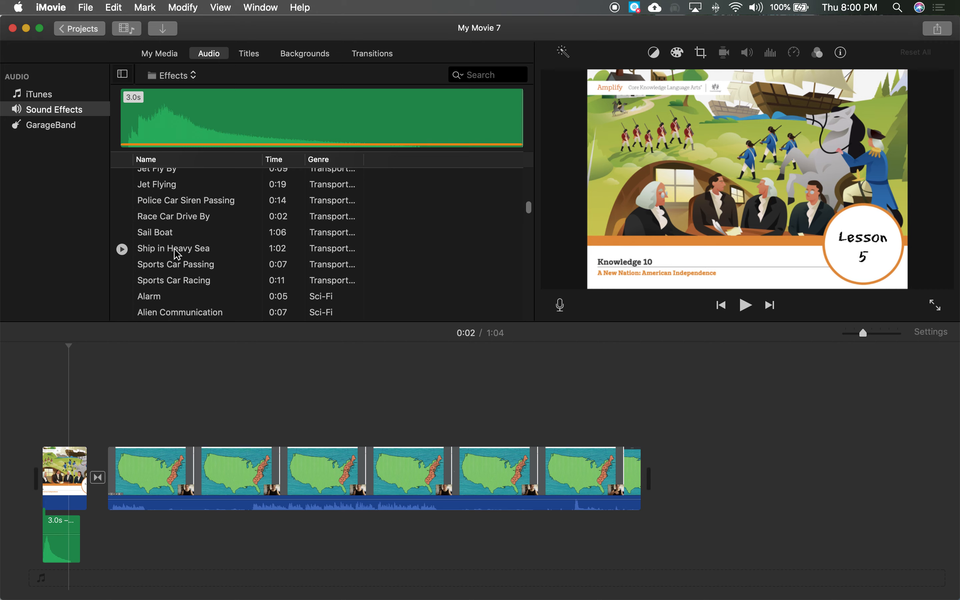
{"action": "scroll", "coordinate": [185, 248], "scroll_direction": "down", "scroll_amount": 8}
{"action": "scroll", "coordinate": [185, 249], "scroll_direction": "down", "scroll_amount": 4}
{"action": "scroll", "coordinate": [186, 248], "scroll_direction": "down", "scroll_amount": 10}
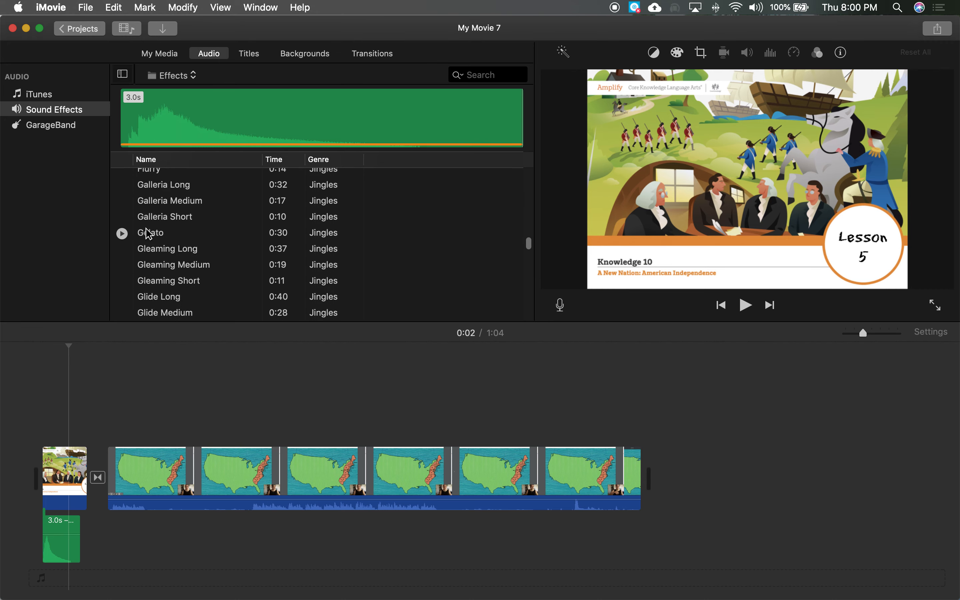
{"action": "scroll", "coordinate": [169, 302], "scroll_direction": "down", "scroll_amount": 4}
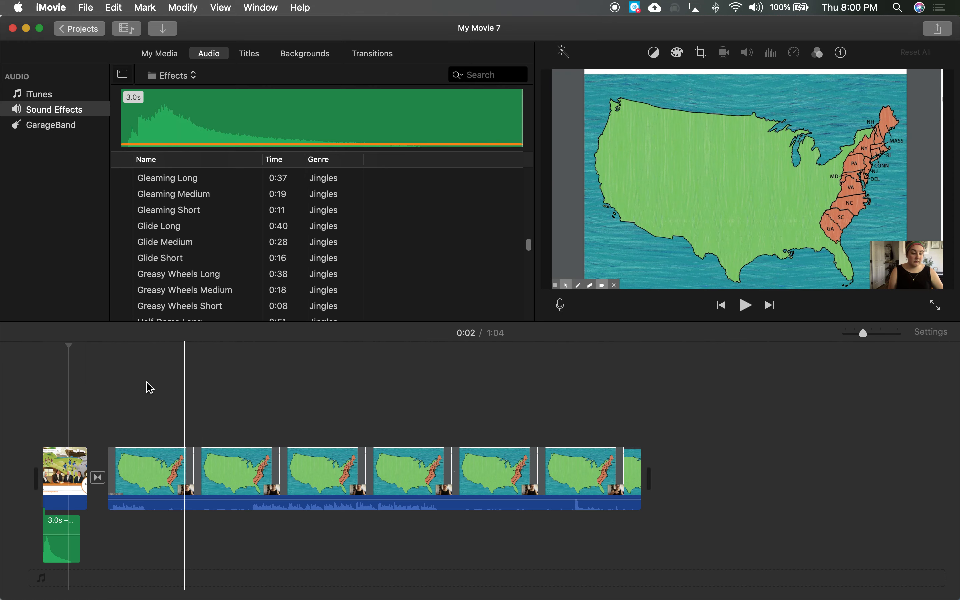
{"action": "left_click", "coordinate": [43, 412]}
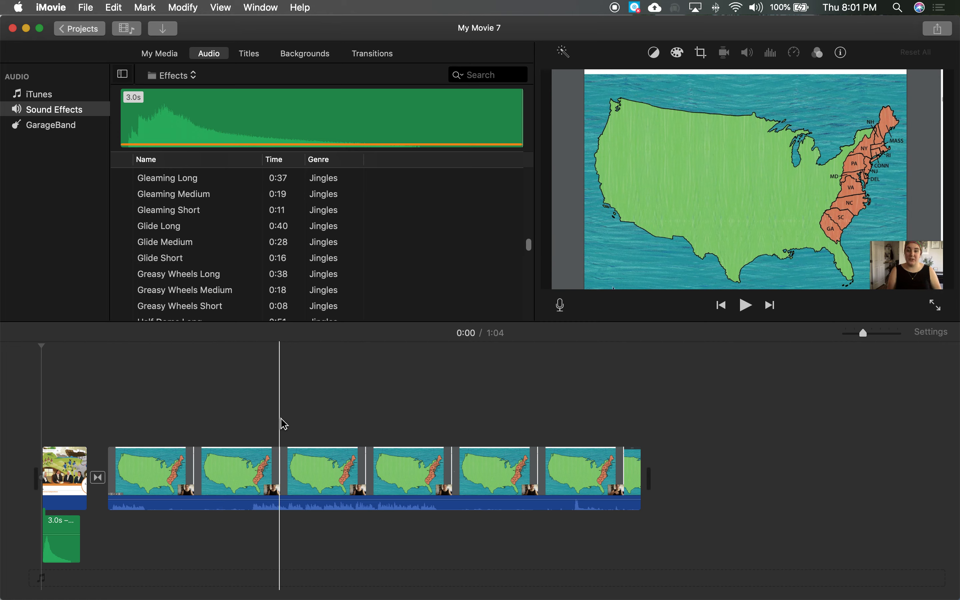
- Add a Soft Bar - White title above the read-aloud video, starting at about 0:26
{"action": "left_click", "coordinate": [304, 425]}
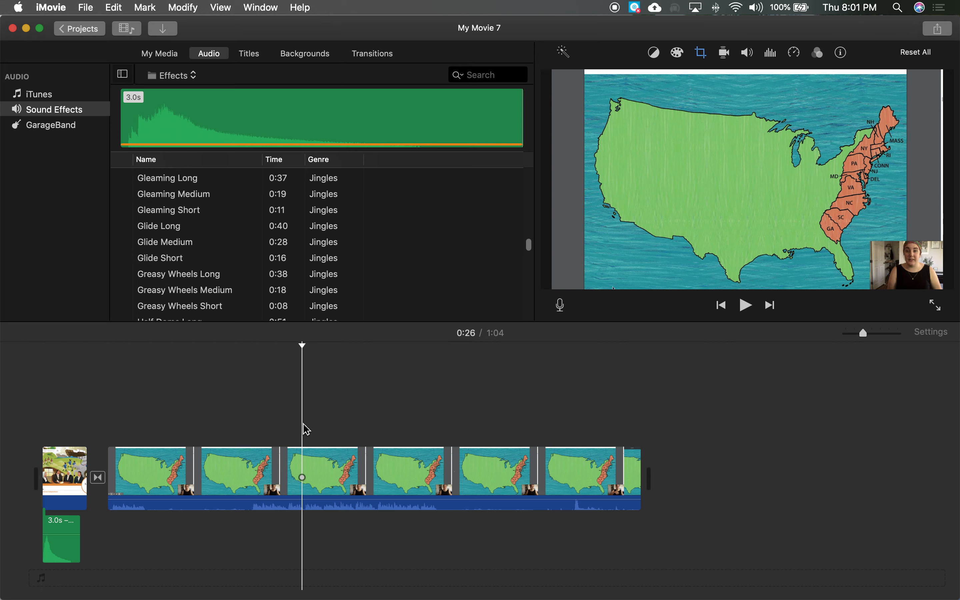
{"action": "left_click", "coordinate": [248, 54]}
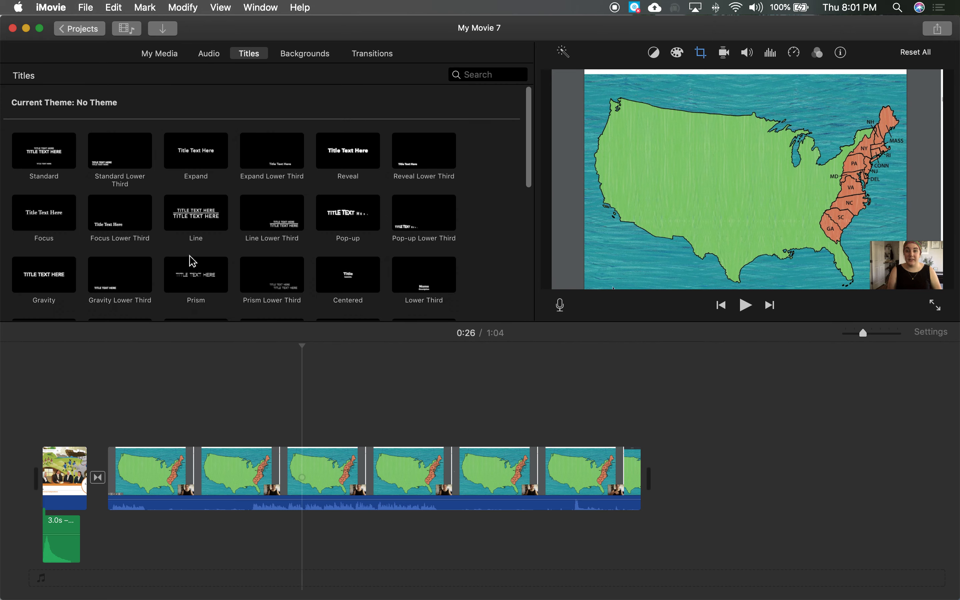
{"action": "scroll", "coordinate": [260, 248], "scroll_direction": "down", "scroll_amount": 5}
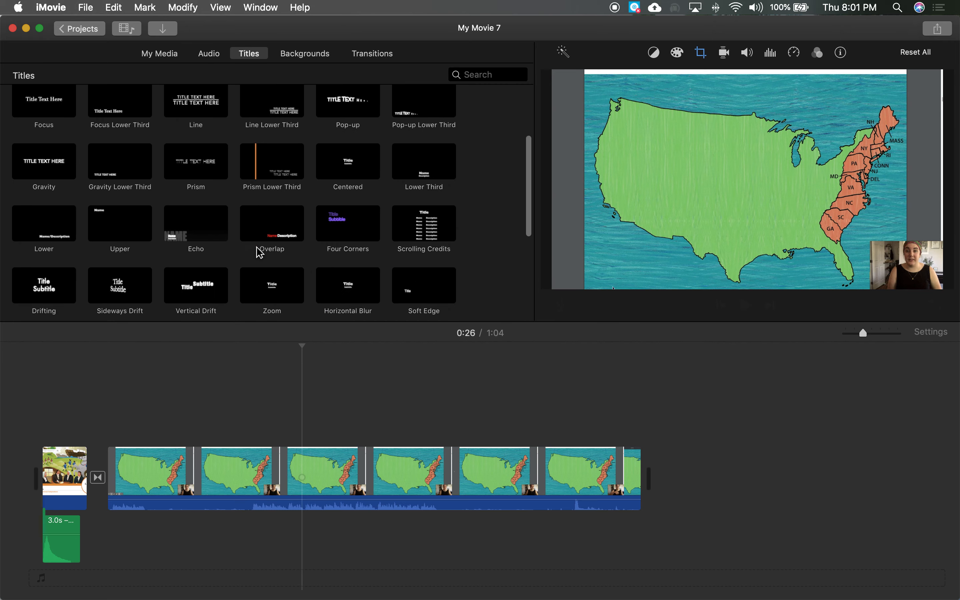
{"action": "scroll", "coordinate": [435, 251], "scroll_direction": "down", "scroll_amount": 2}
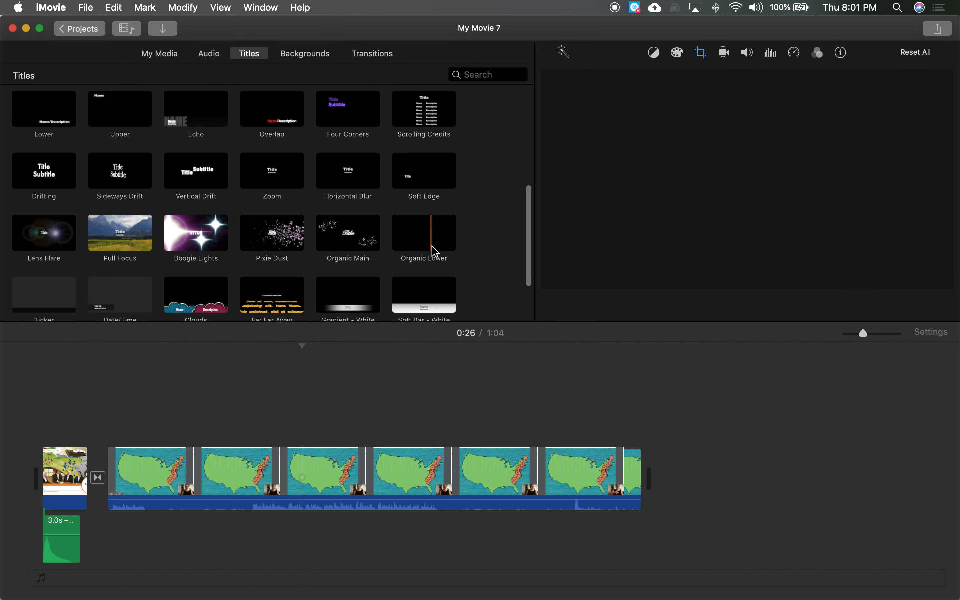
{"action": "scroll", "coordinate": [435, 251], "scroll_direction": "down", "scroll_amount": 2}
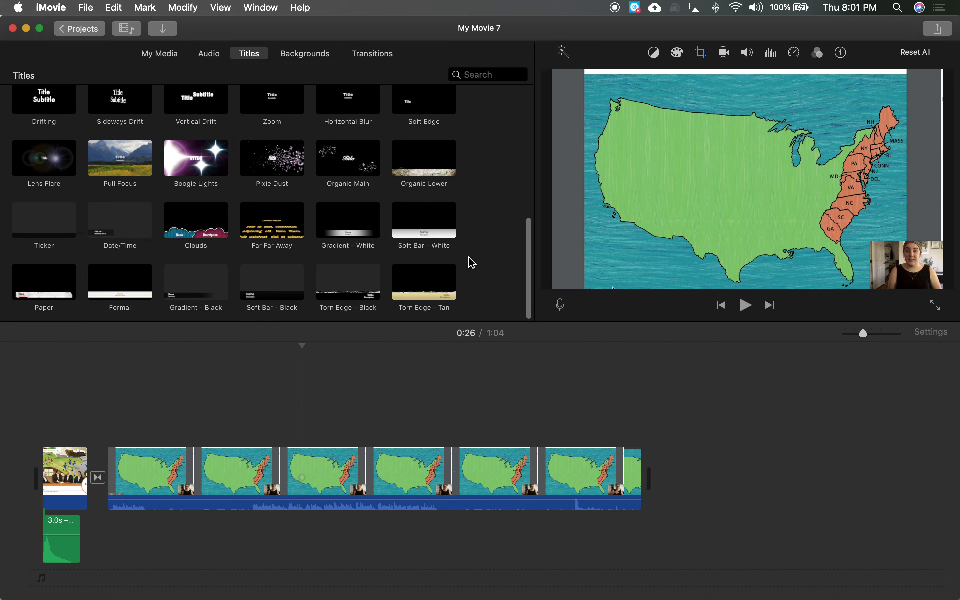
{"action": "left_click_drag", "start_coordinate": [428, 232], "coordinate": [302, 411]}
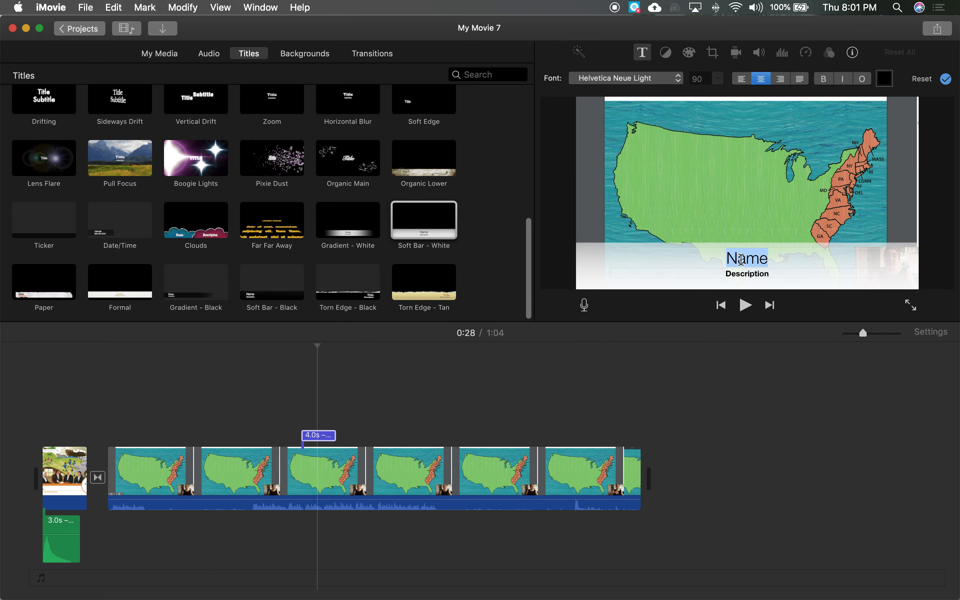
- Set the title's main line to "What are the 13 colonies?" and remove its description text
{"action": "type", "text": "What are the"}
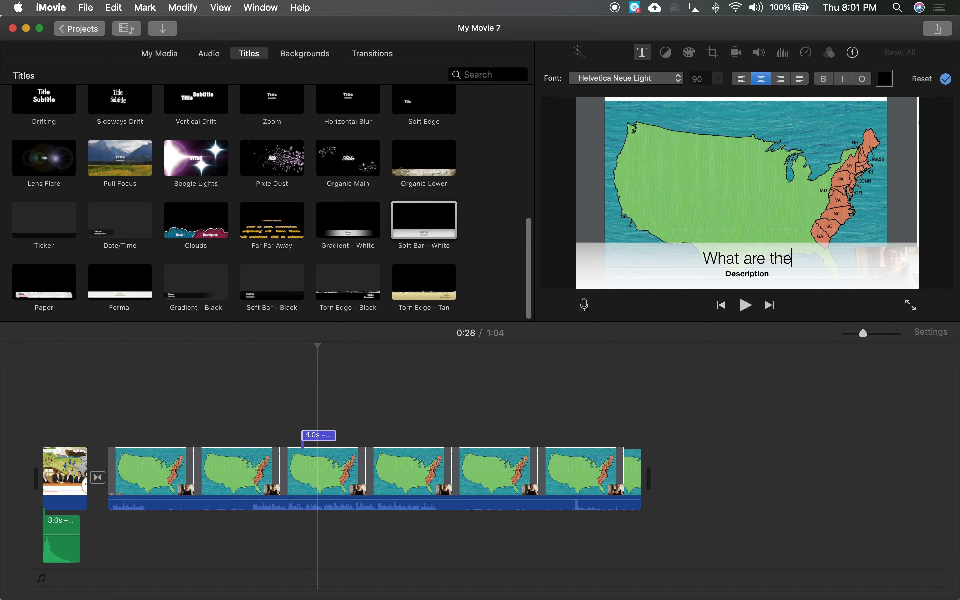
{"action": "type", "text": " 13 colonies?"}
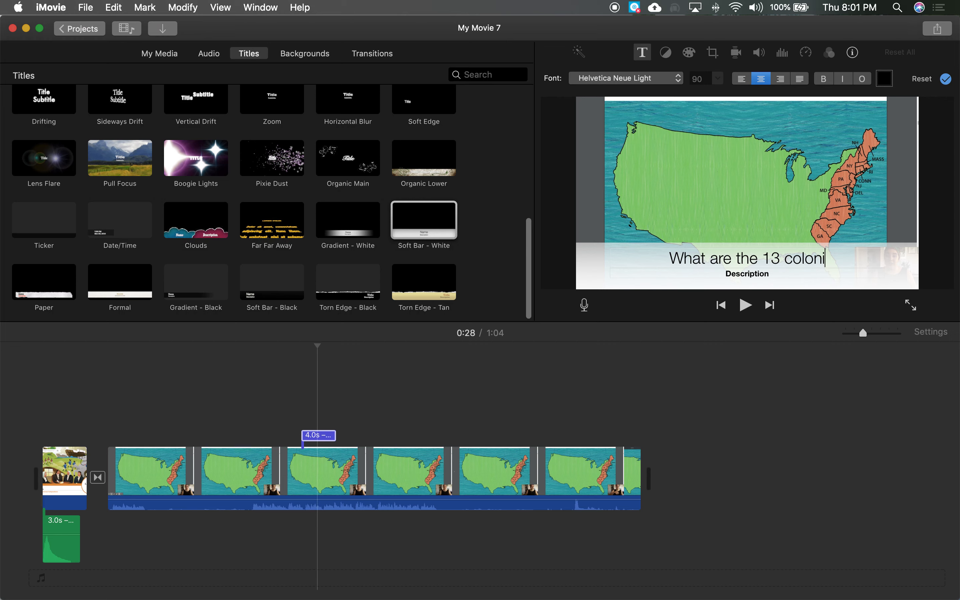
{"action": "left_click", "coordinate": [770, 273]}
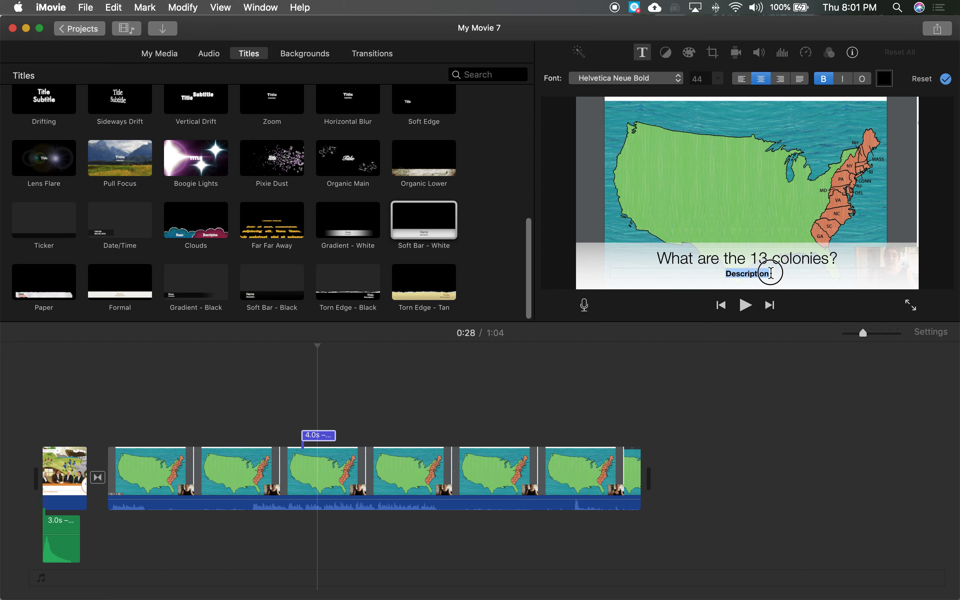
{"action": "key", "text": "BackSpace"}
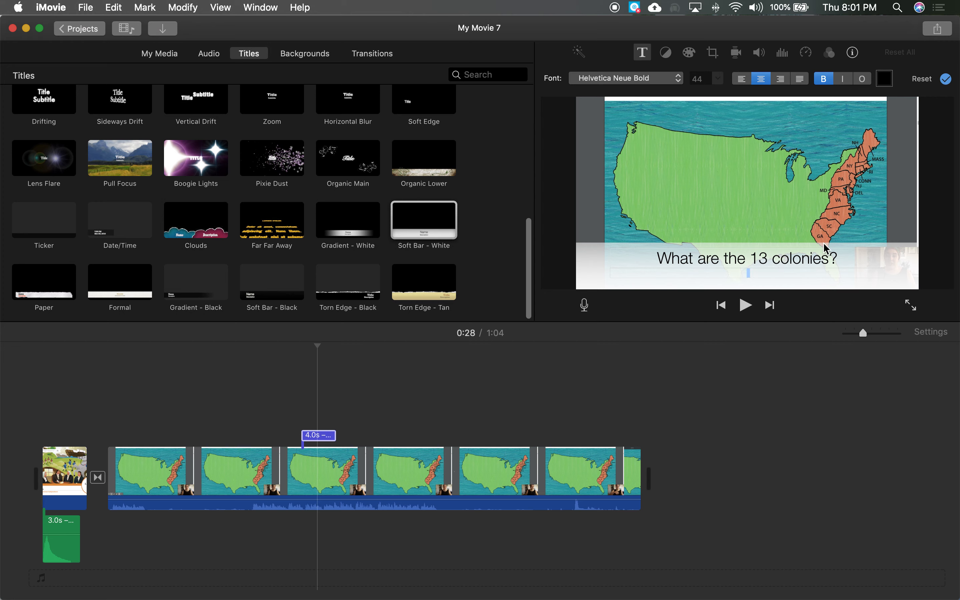
- Play the movie from just before the Soft Bar - White title to preview it, stop playback, and select the title
{"action": "left_click", "coordinate": [295, 413]}
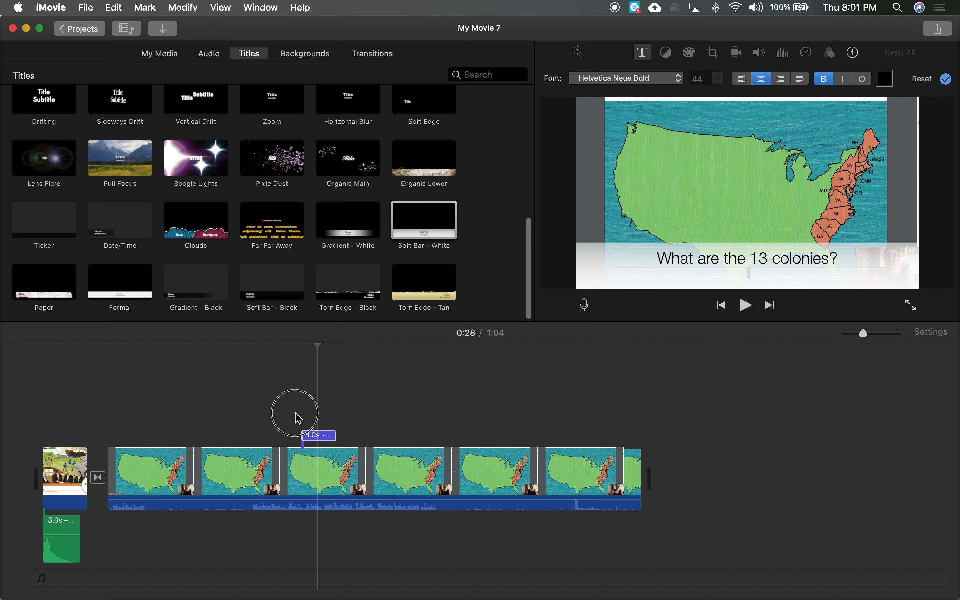
{"action": "left_click", "coordinate": [745, 309]}
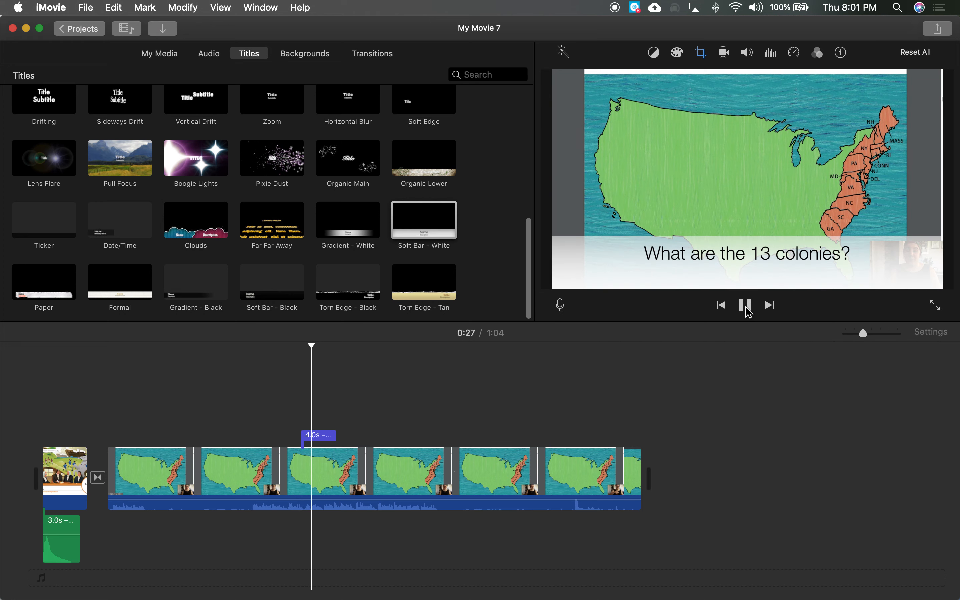
{"action": "left_click", "coordinate": [745, 307]}
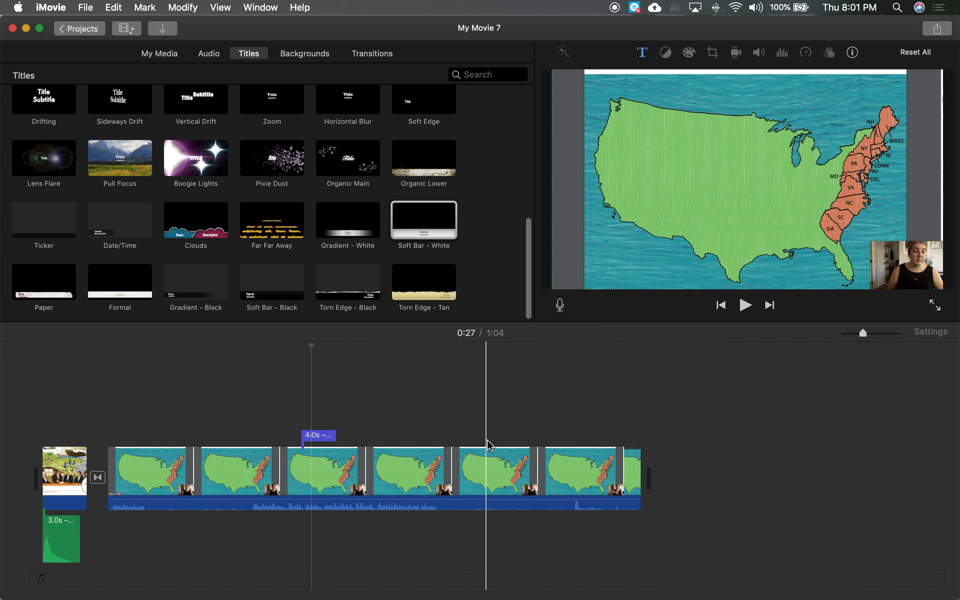
{"action": "left_click", "coordinate": [329, 435]}
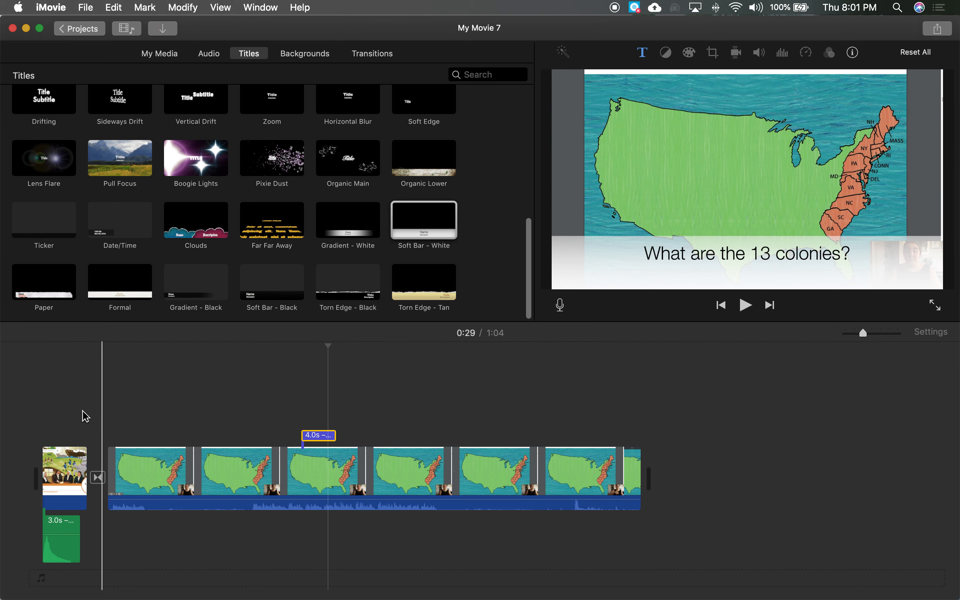
- Return the playhead to the start and export the movie as a file named "Lesson 5", saved in the iCloud Documents folder
{"action": "left_click", "coordinate": [42, 413]}
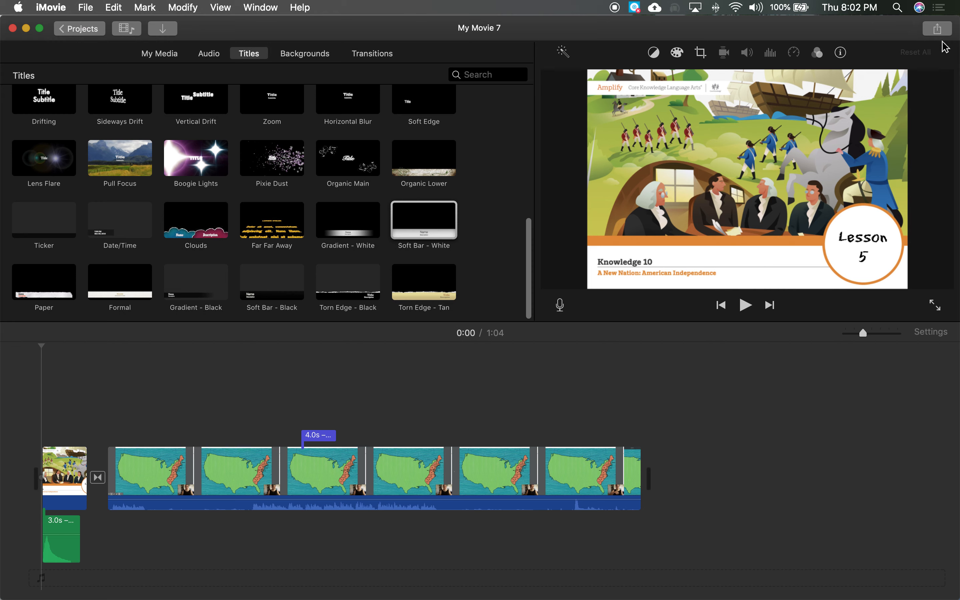
{"action": "left_click", "coordinate": [937, 29]}
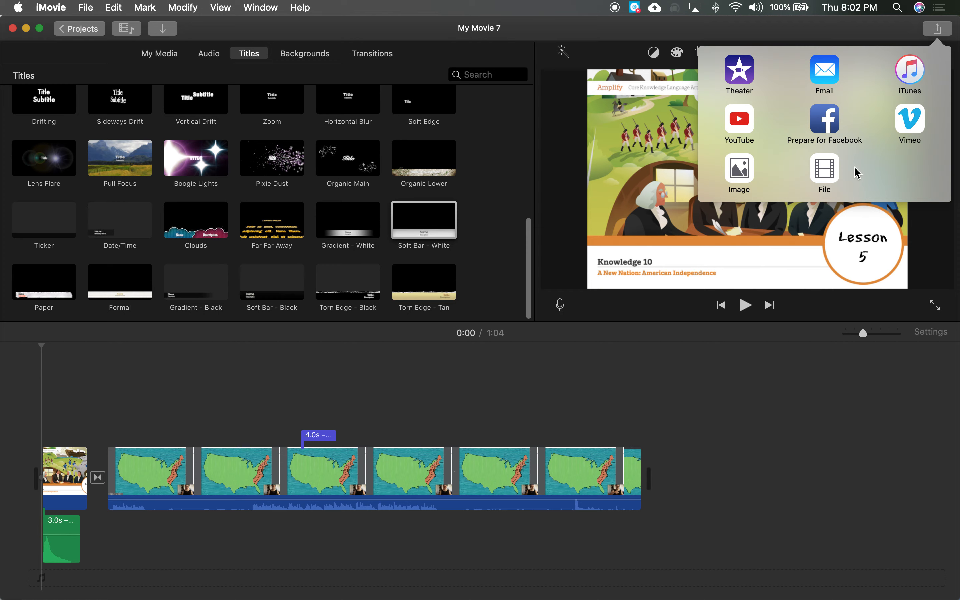
{"action": "left_click", "coordinate": [825, 170]}
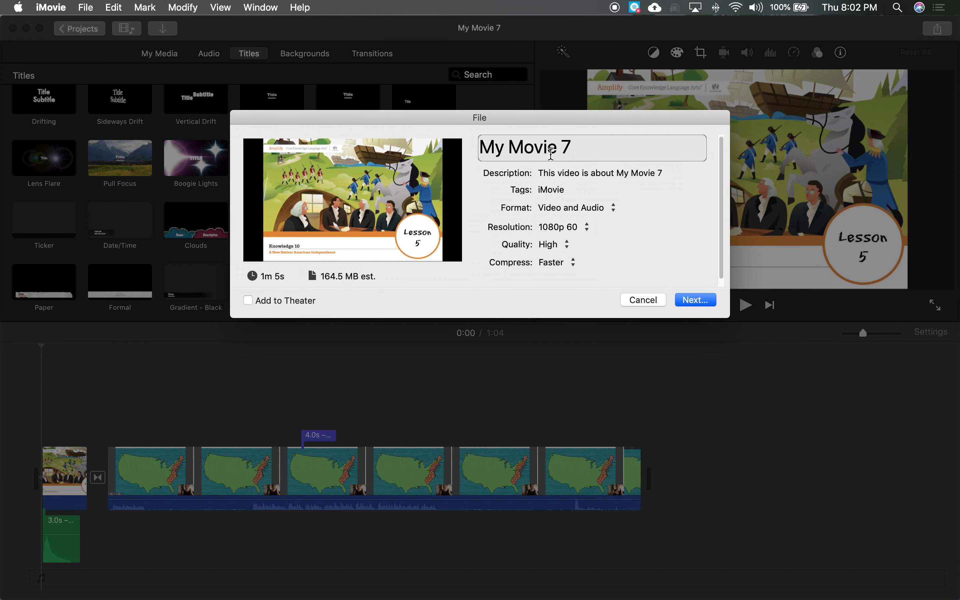
{"action": "left_click", "coordinate": [551, 154]}
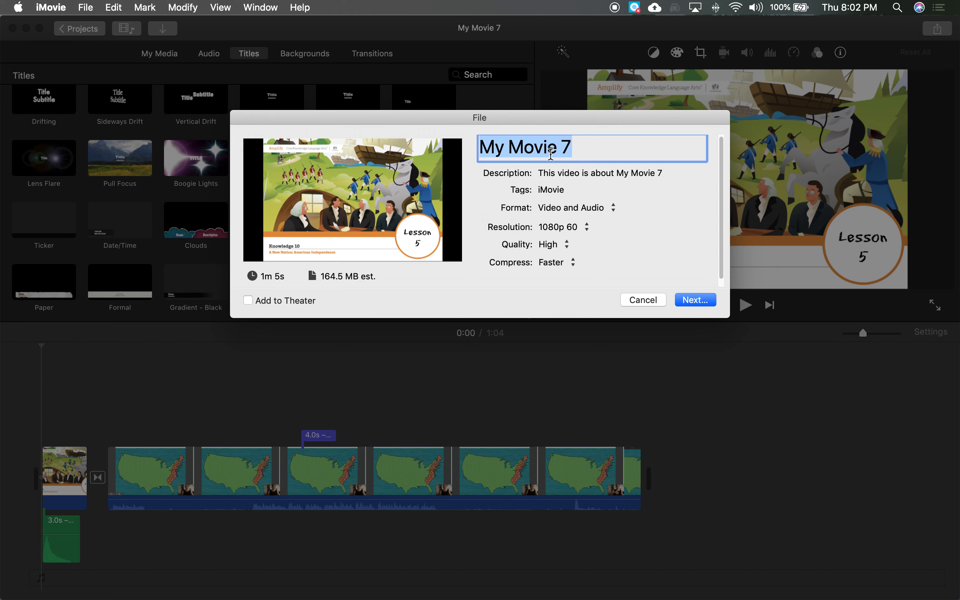
{"action": "type", "text": "Lesson 4"}
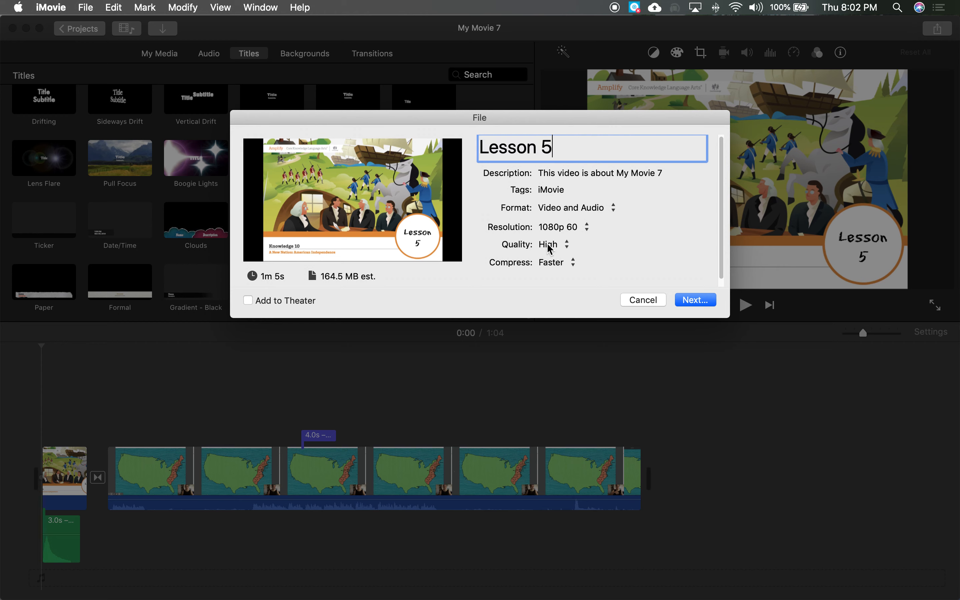
{"action": "left_click", "coordinate": [710, 298]}
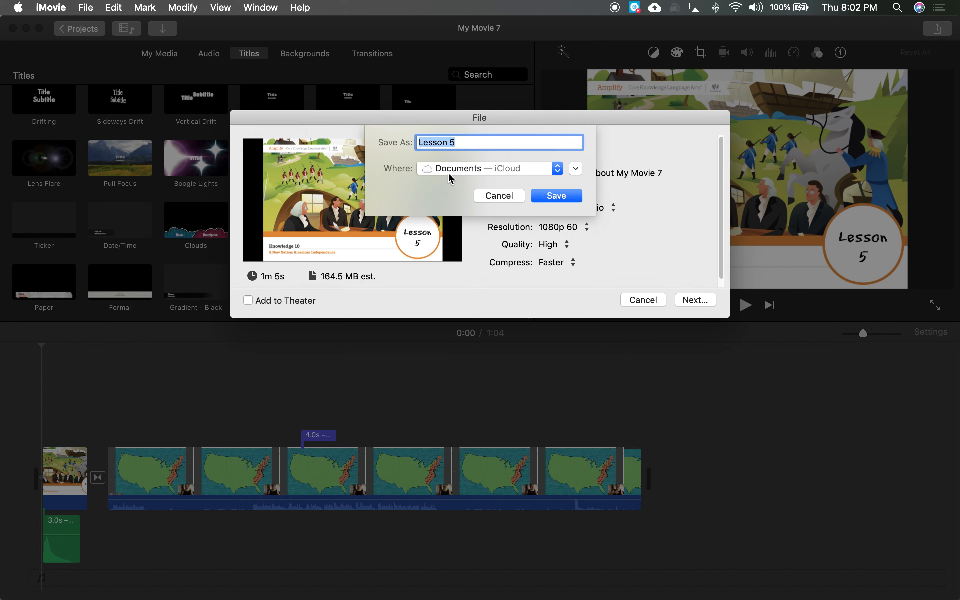
{"action": "left_click", "coordinate": [562, 196]}
{"action": "left_click", "coordinate": [586, 206]}
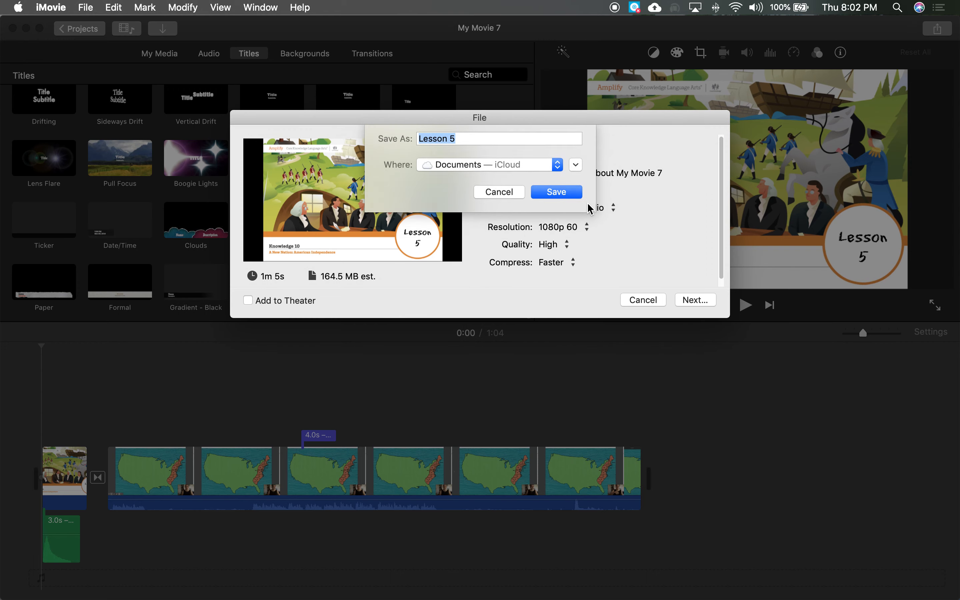